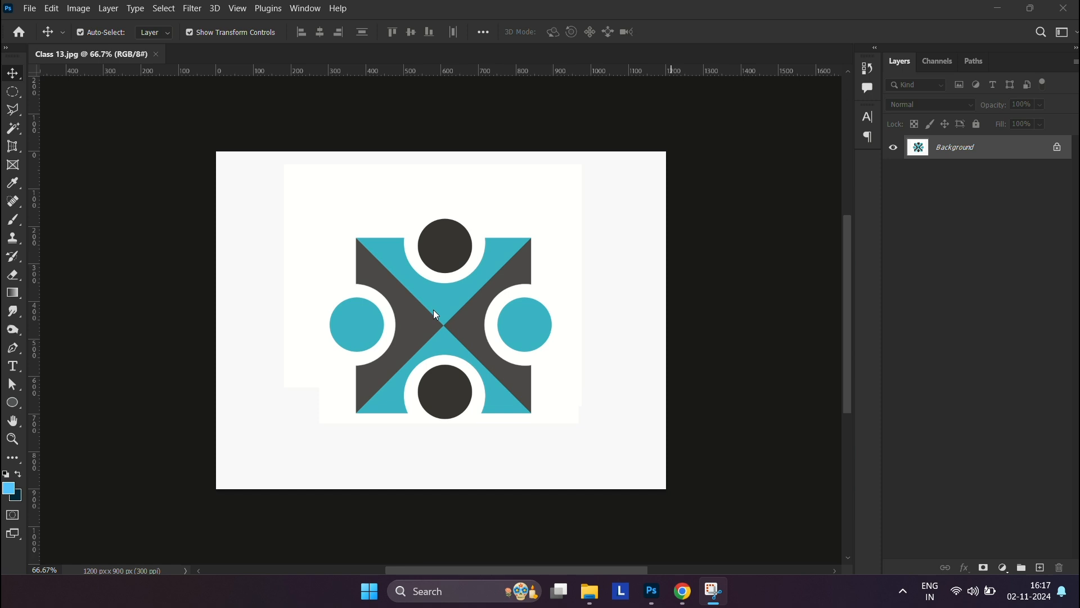
Draw a tall blue rectangle over the logo artwork and move it to the canvas's left edge
left_click(427, 333)
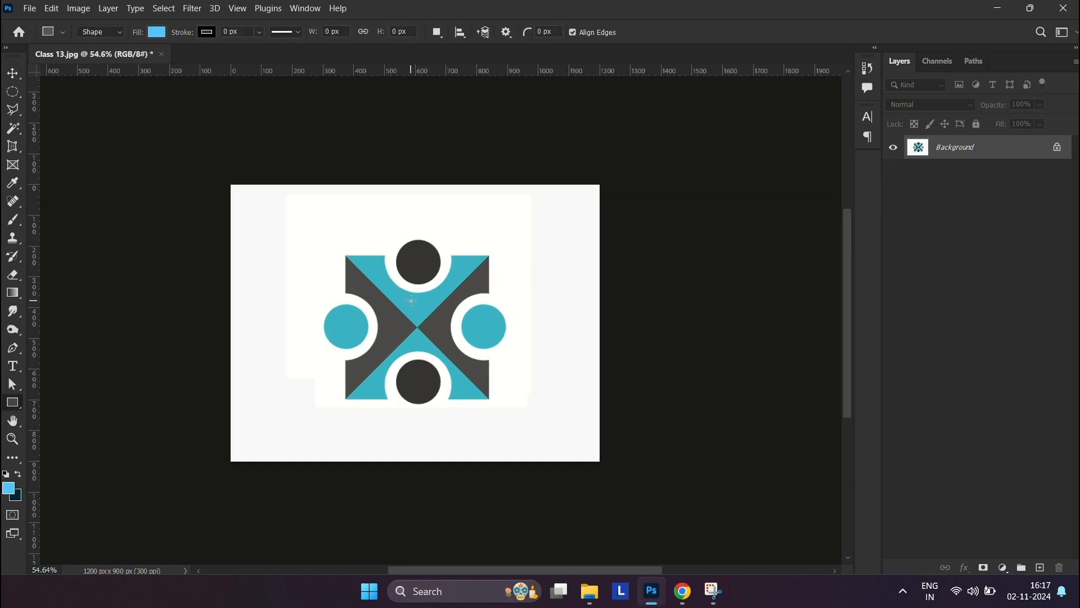
left_click_drag(293, 225, 362, 327)
key("v")
left_click_drag(321, 285, 259, 292)
Unlock the Background layer and shift its image up and to the right
left_click(1038, 179)
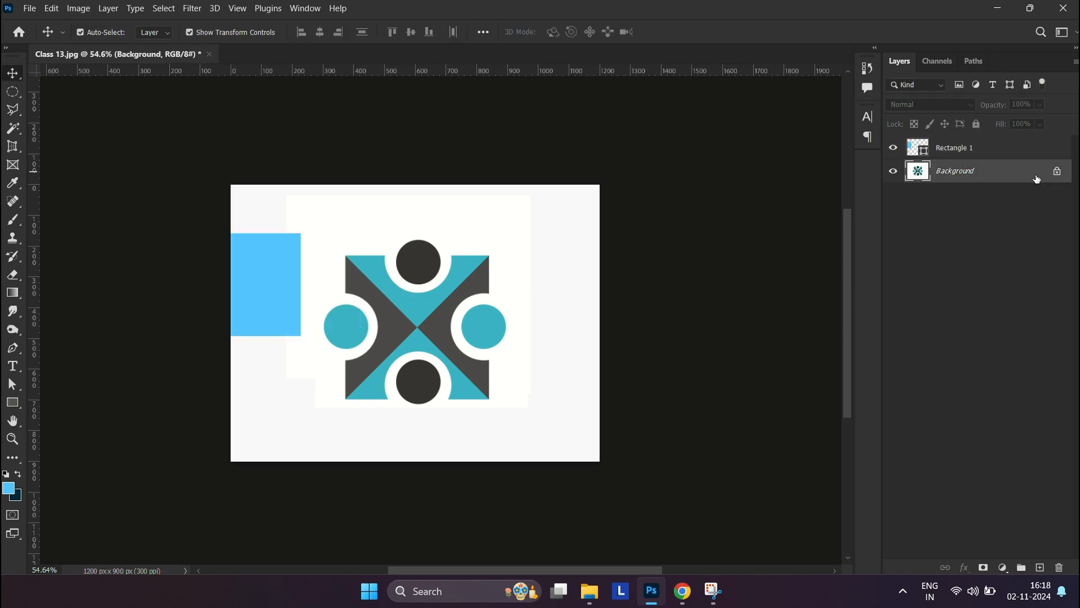
left_click(1057, 172)
left_click_drag(417, 338, 443, 326)
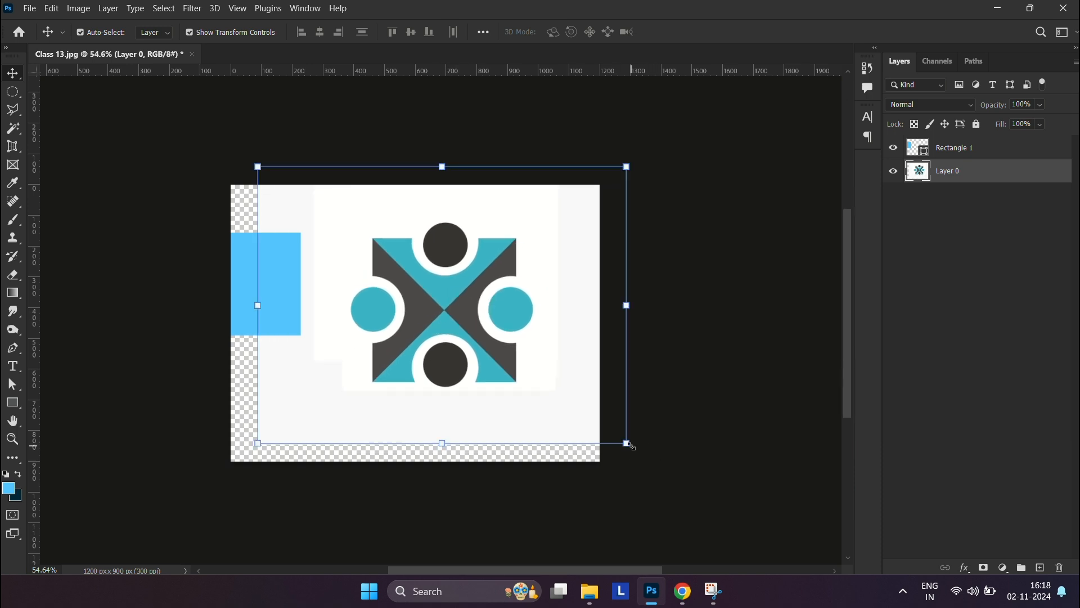
Try enlarging the Layer 0 image well beyond the canvas and return it to 100%
left_click_drag(627, 443, 1007, 551)
left_click_drag(1077, 605, 1065, 555)
scroll(483, 276, "down", 2)
left_click_drag(370, 286, 110, 151)
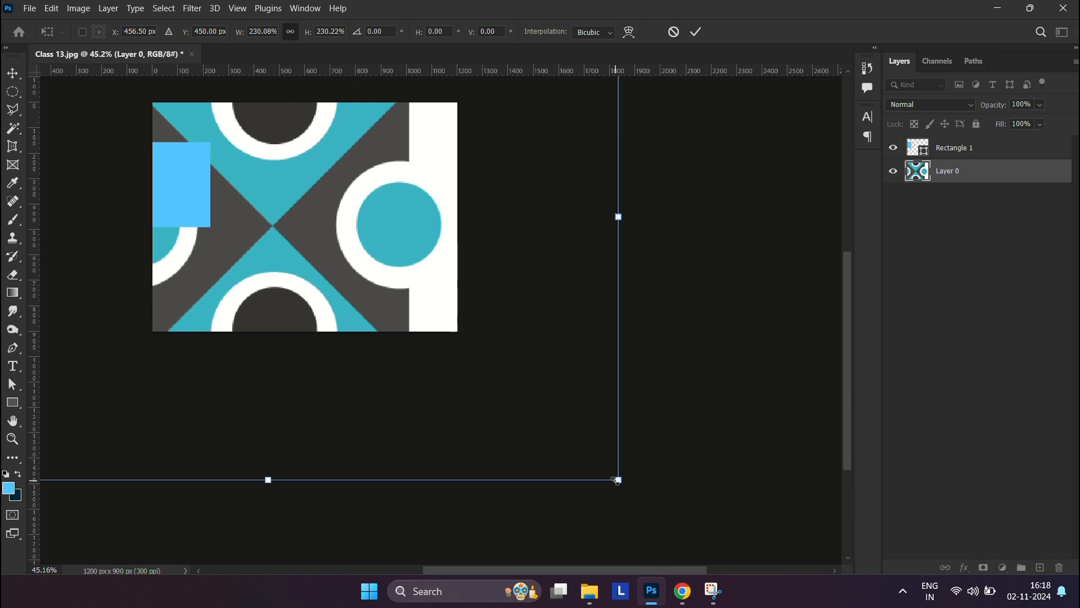
left_click_drag(617, 480, 932, 472)
left_click_drag(442, 229, 405, 234)
scroll(398, 235, "down", 2)
left_click_drag(321, 194, 461, 313)
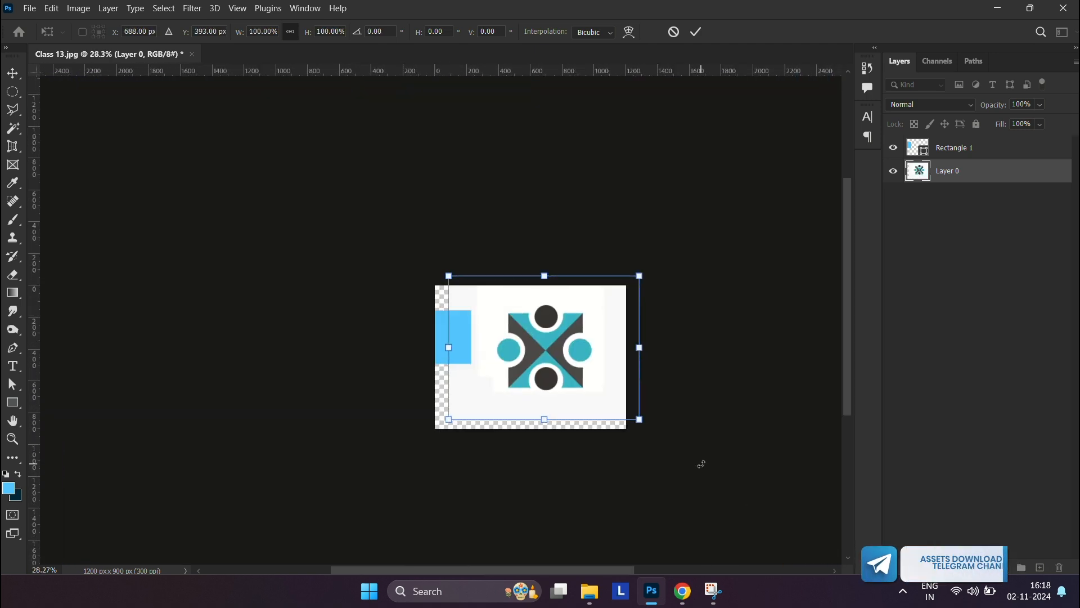
Scale the Layer 0 image down to 25%, apply the transform and deselect the layer
left_click_drag(639, 419, 523, 348)
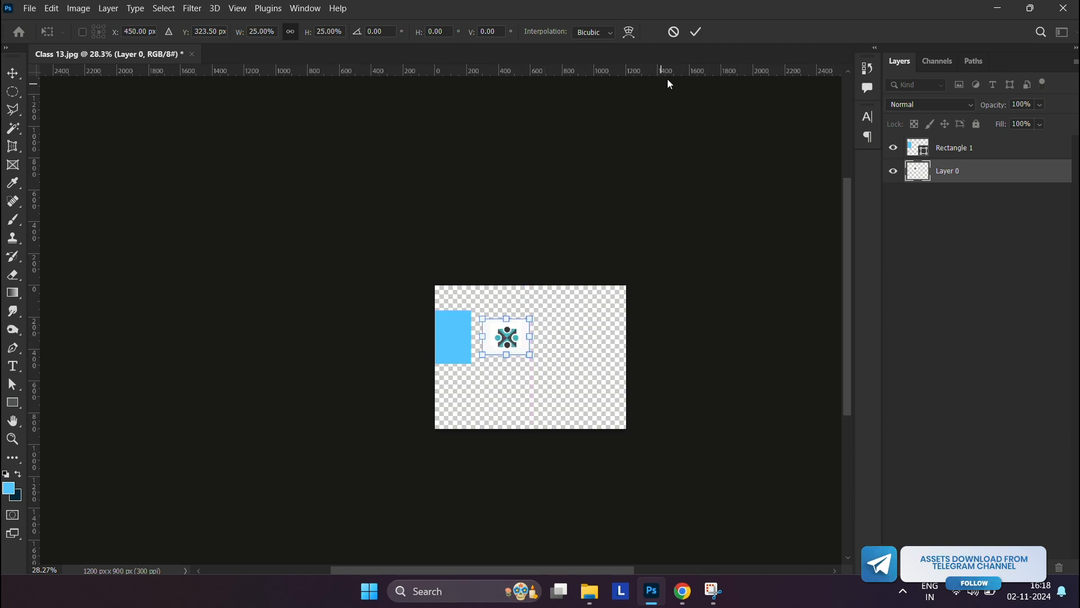
left_click(696, 31)
left_click(986, 314)
Enlarge the reduced Layer 0 image to about 831% and apply the transform
scroll(442, 324, "up", 3)
left_click_drag(582, 390, 793, 528)
left_click(963, 172)
left_click_drag(595, 437, 458, 297)
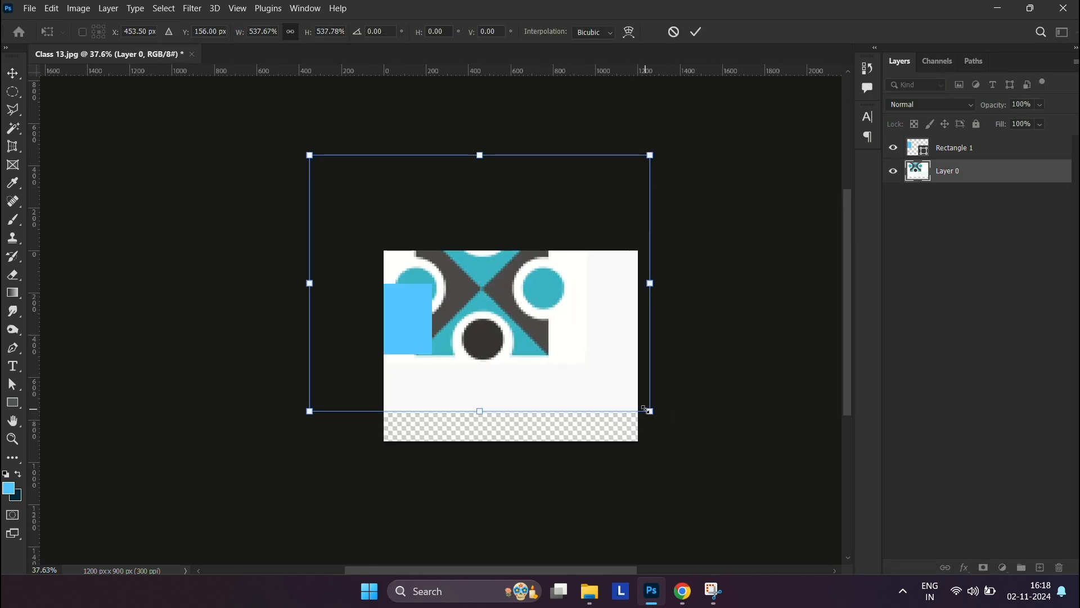
left_click_drag(645, 409, 836, 549)
left_click_drag(709, 482, 673, 475)
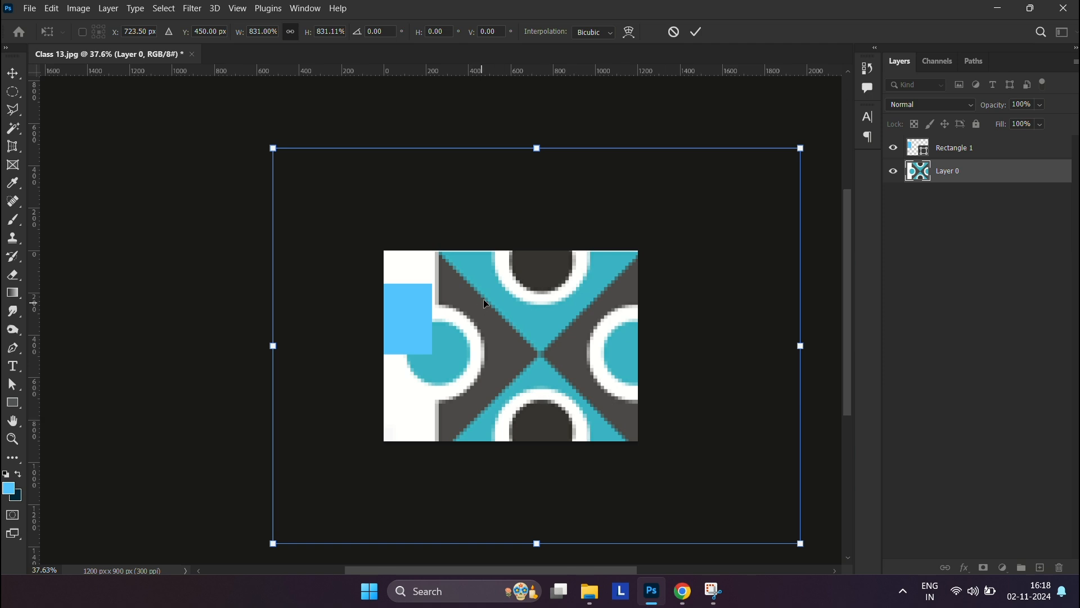
left_click(695, 31)
left_click(945, 326)
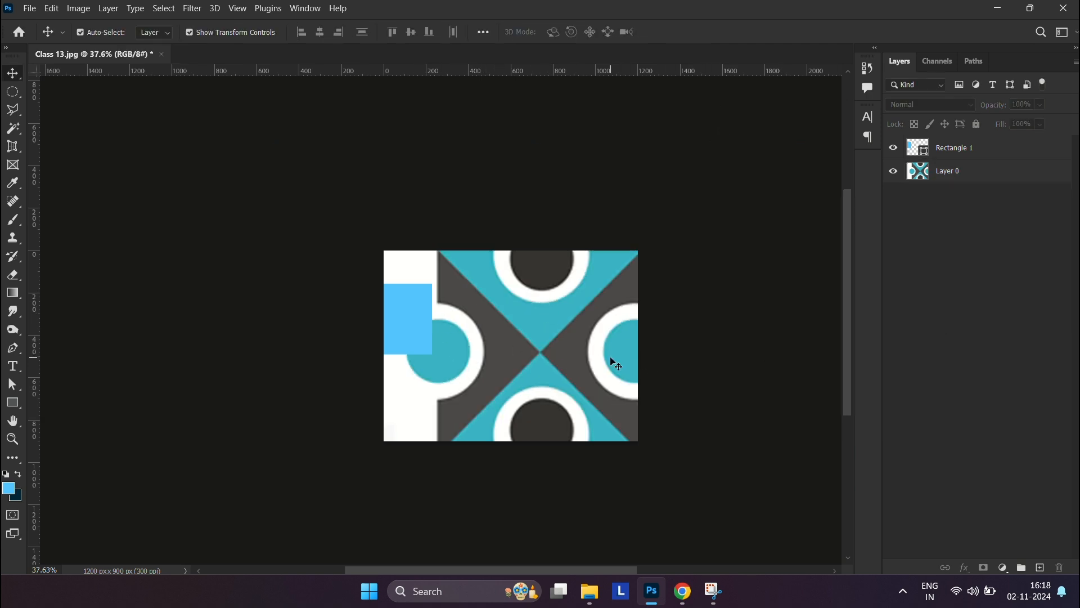
Undo the last enlargement and rescale the small Layer 0 image until it reaches the canvas's right edge
key("ctrl+z")
key("ctrl+t")
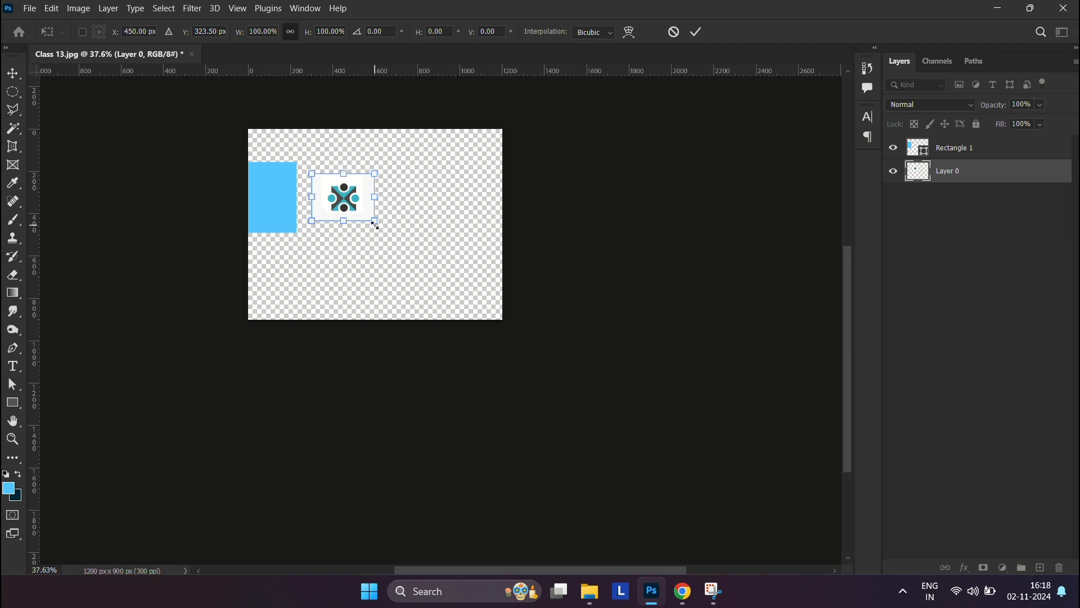
left_click_drag(374, 225, 535, 340)
left_click(949, 198)
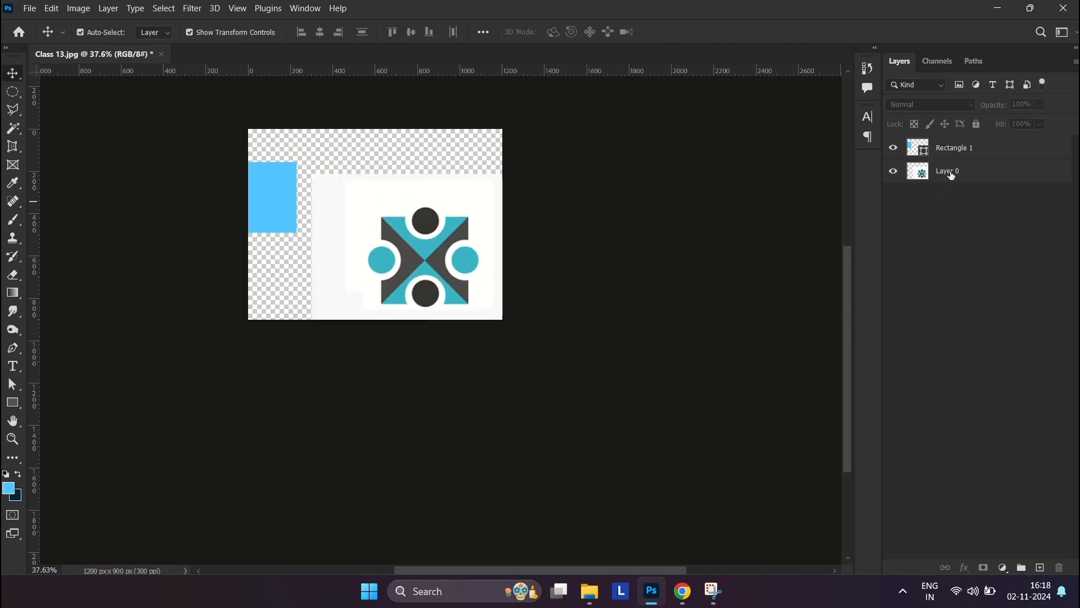
left_click(950, 175)
Undo the image's scaling and move, and lock Layer 0
key("ctrl+z")
key("ctrl+z")
key("ctrl+z")
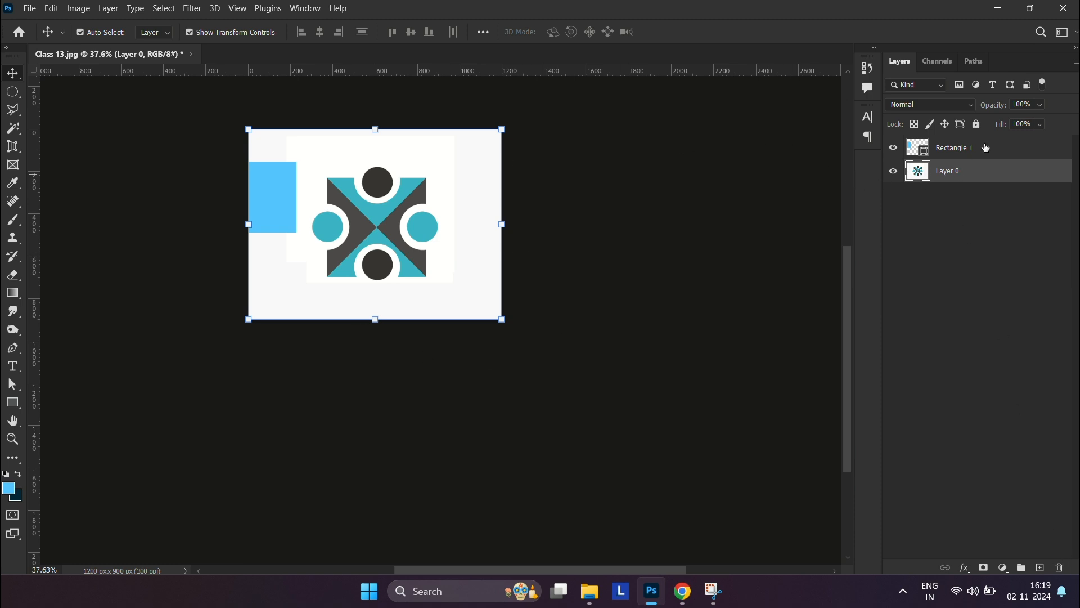
left_click(977, 124)
Scale the blue rectangle up to about 167% and place it over the left part of the logo
left_click(963, 148)
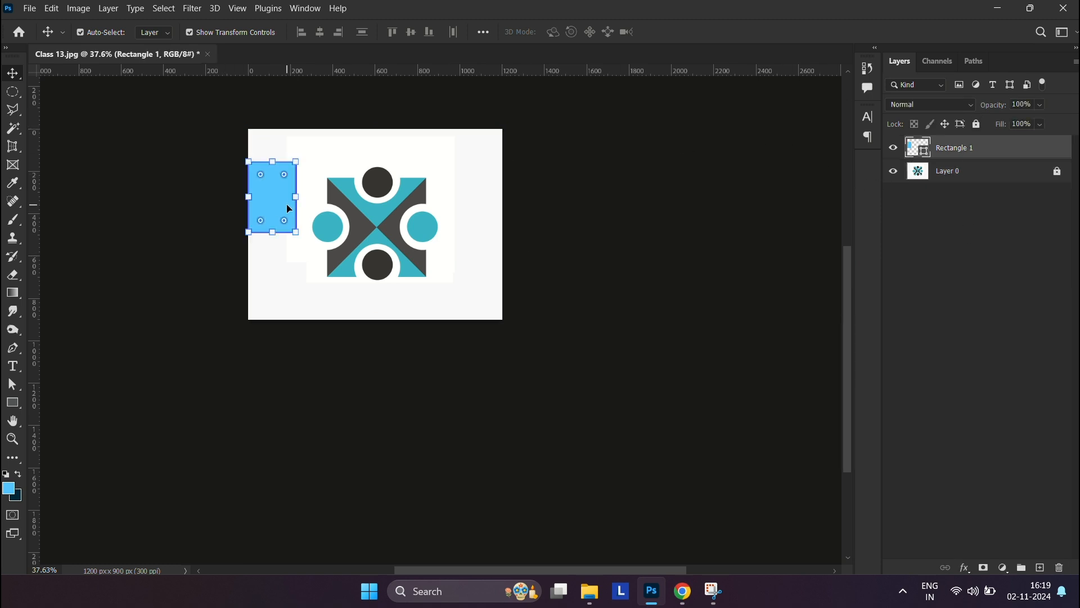
left_click_drag(300, 232, 664, 574)
scroll(458, 276, "down", 4)
left_click_drag(464, 276, 504, 388)
left_click_drag(671, 251, 479, 378)
left_click_drag(442, 535, 473, 323)
left_click_drag(579, 437, 426, 310)
Examine the rectangle's edges against the pixel edges of the logo image at high magnification
scroll(425, 311, "up", 10)
scroll(342, 322, "up", 3)
scroll(341, 324, "down", 3)
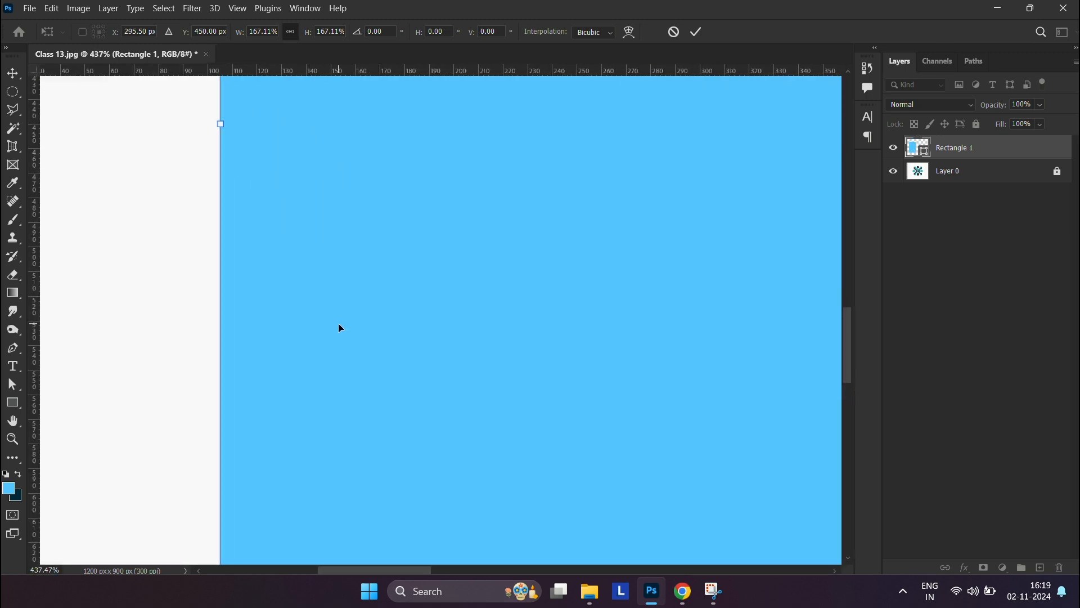
left_click_drag(631, 251, 141, 365)
left_click_drag(549, 343, 323, 524)
left_click_drag(503, 255, 442, 363)
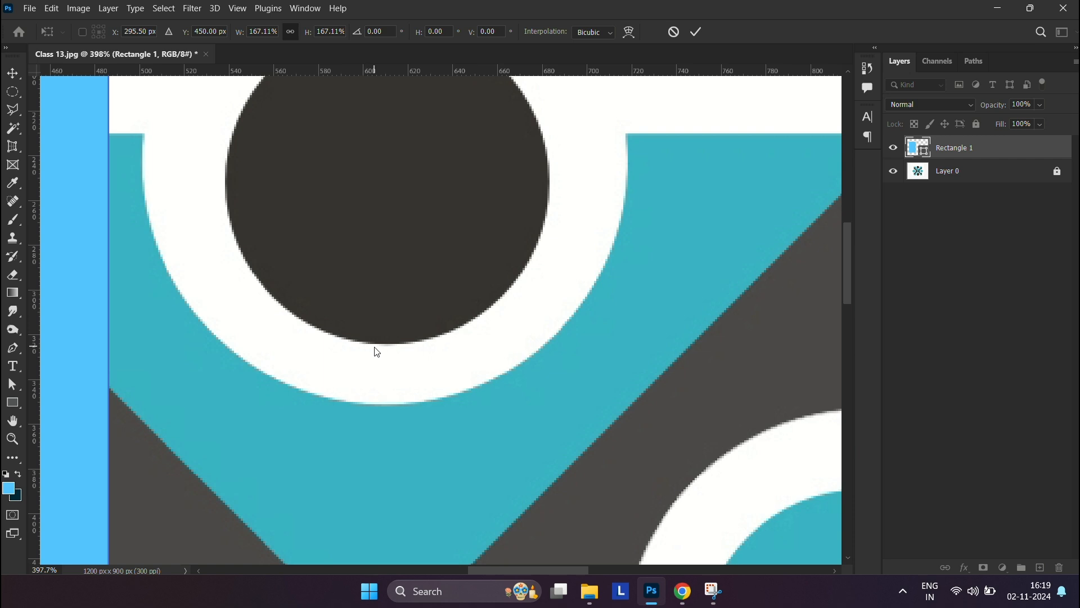
scroll(288, 366, "down", 5)
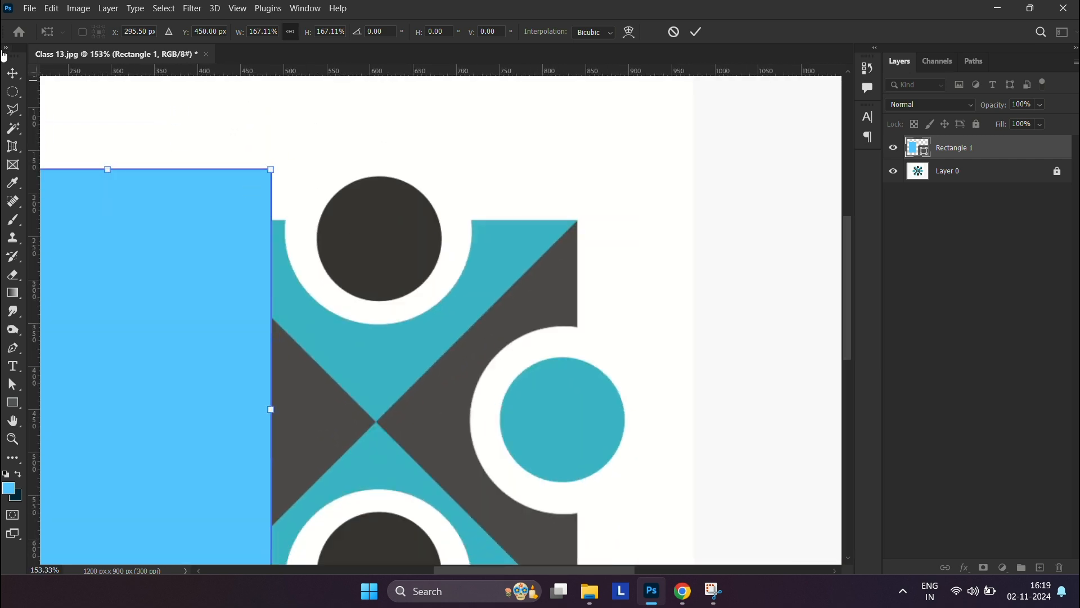
scroll(189, 431, "down", 3)
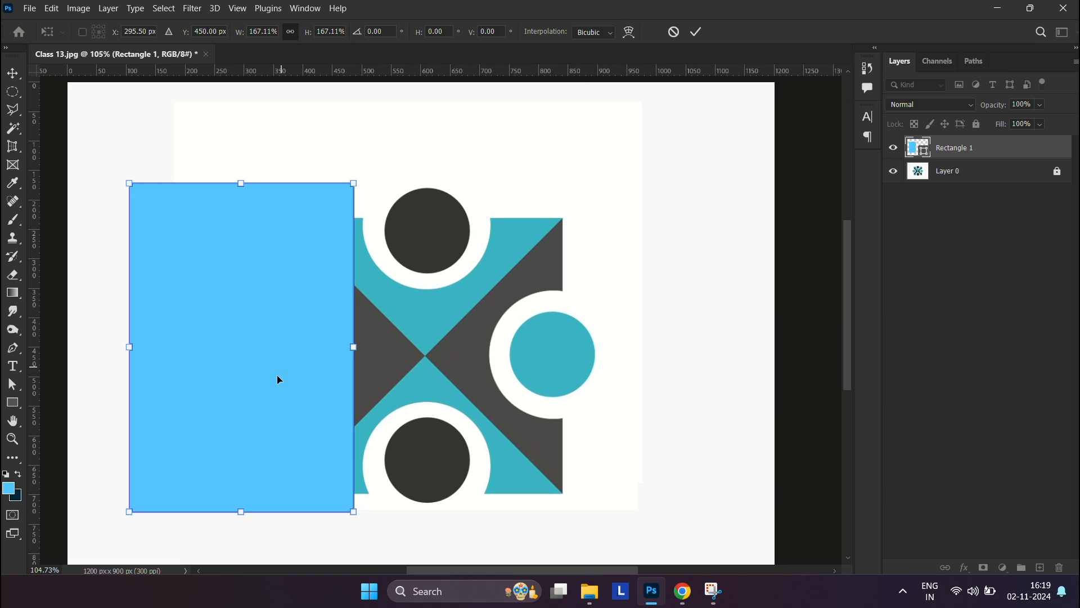
Move the blue rectangle over the middle of the logo, scale it to about 108% and apply the transform
left_click(13, 73)
left_click_drag(227, 410, 551, 362)
left_click_drag(478, 382, 469, 365)
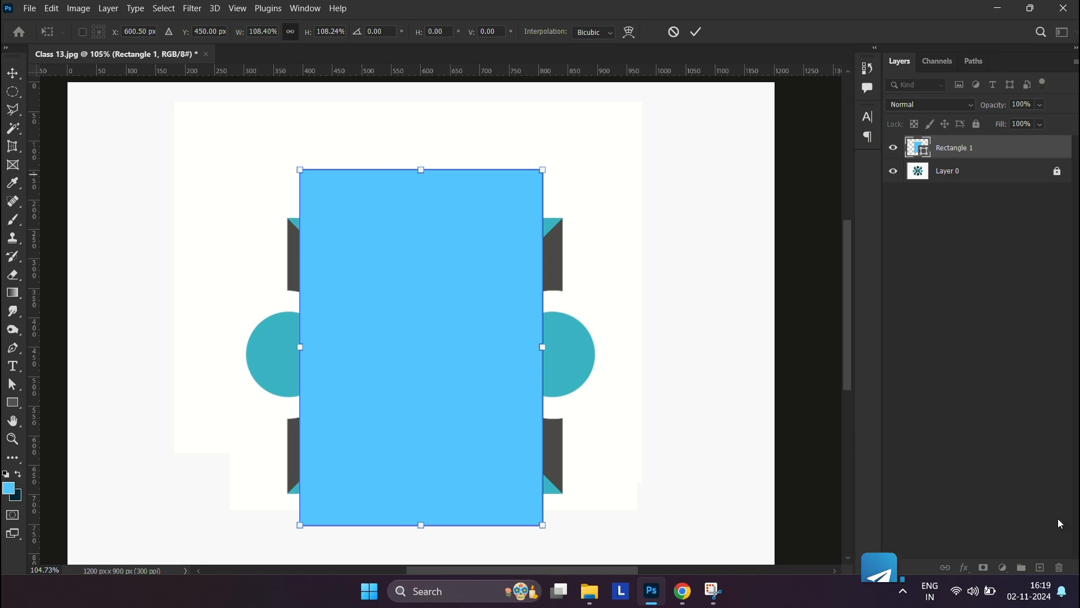
left_click(958, 149)
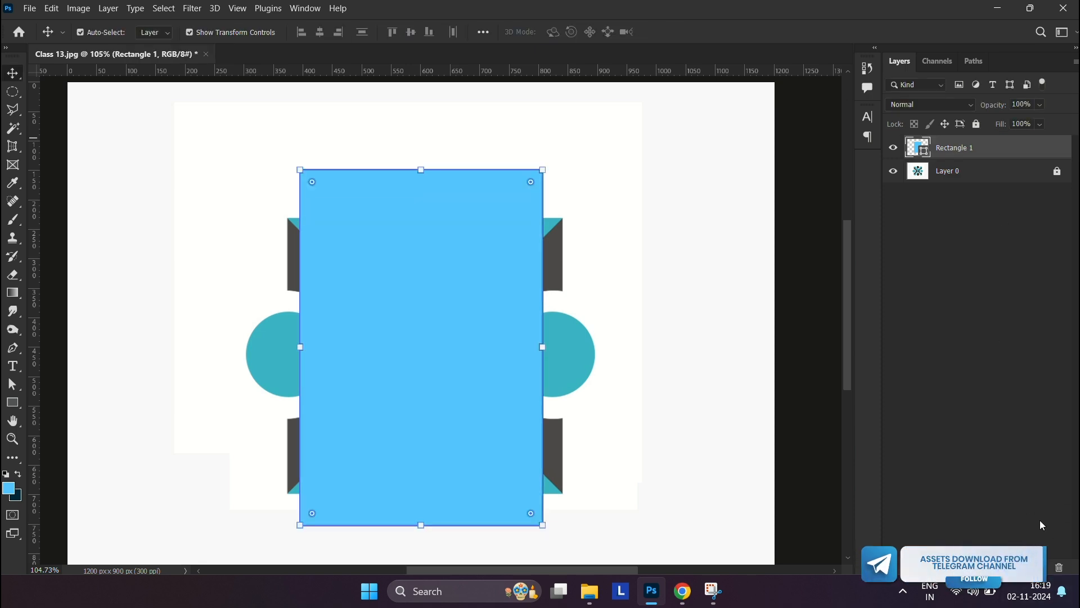
Delete the Rectangle 1 layer and select Layer 0
left_click(977, 182)
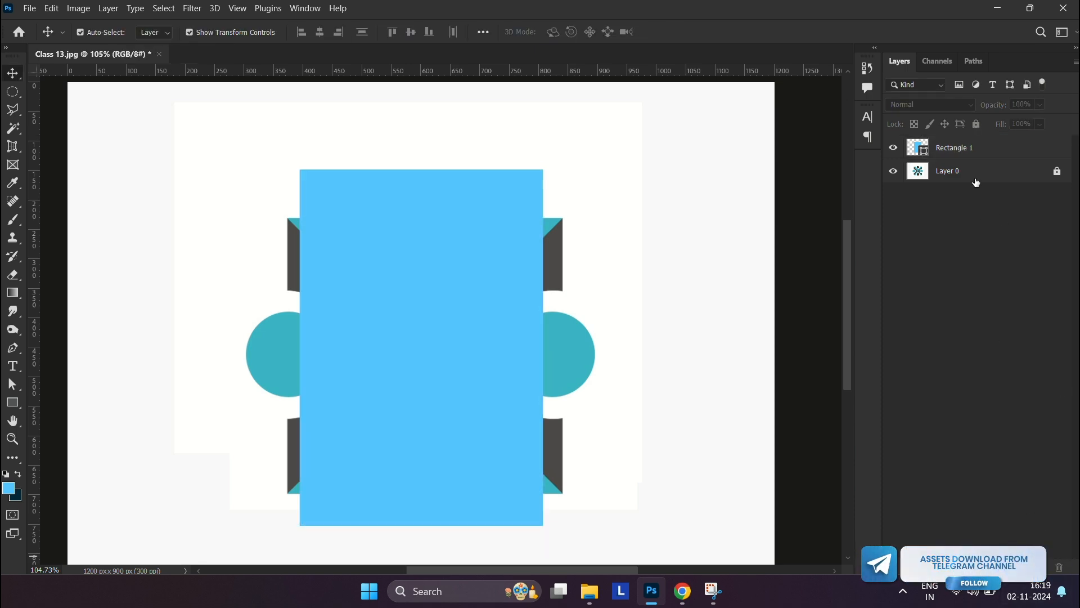
left_click(973, 148)
left_click(1059, 567)
left_click(493, 227)
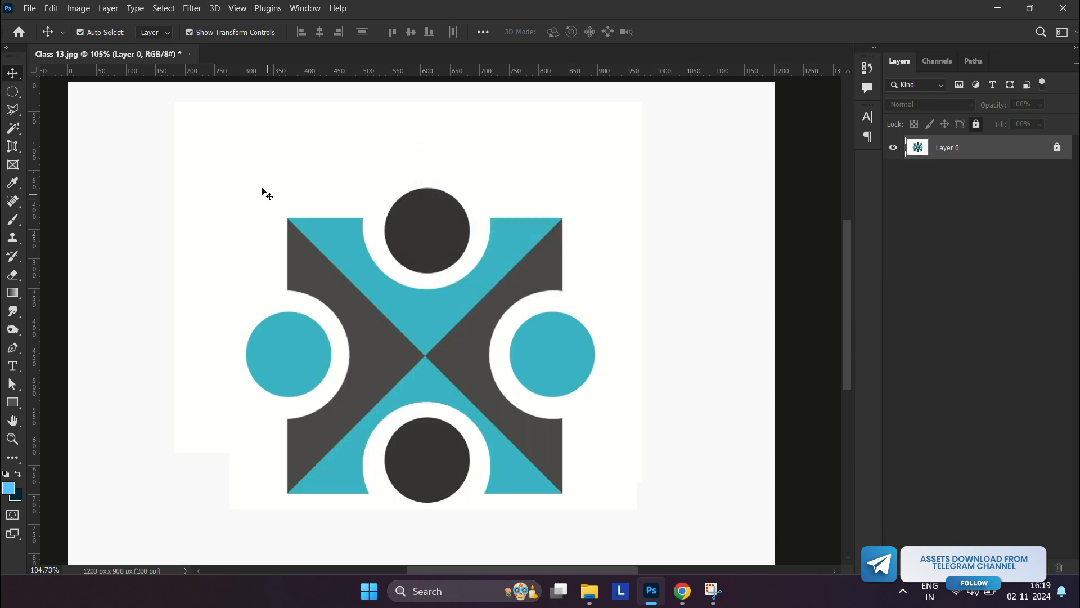
Draw a 469 × 232 px rectangle over the upper half of the logo's square and set its opacity to 41%
left_click_drag(371, 236, 341, 250)
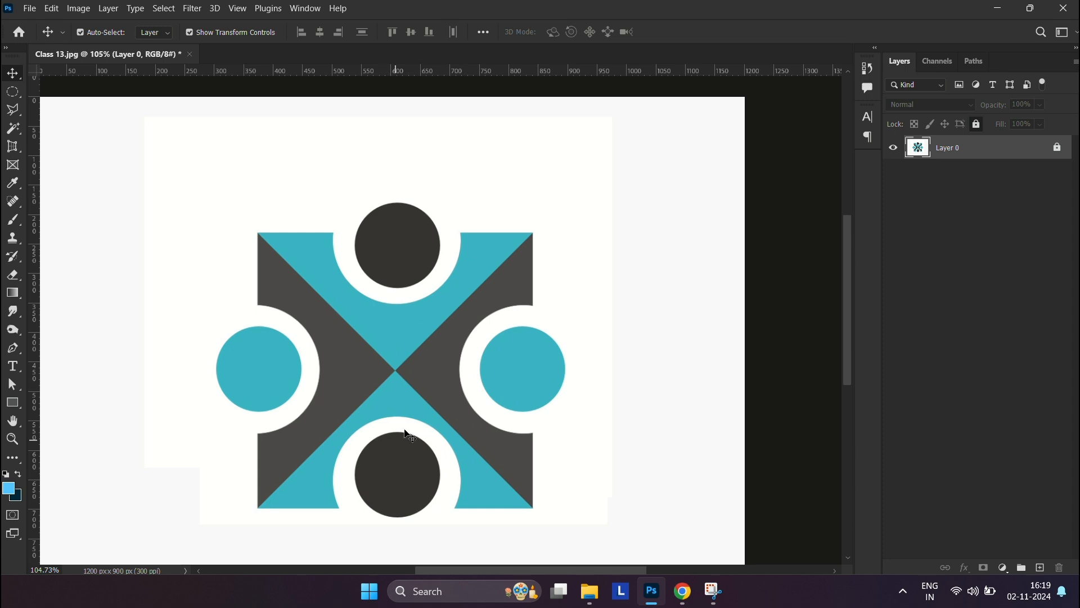
left_click(12, 404)
right_click(10, 406)
left_click(67, 401)
left_click_drag(256, 233, 531, 370)
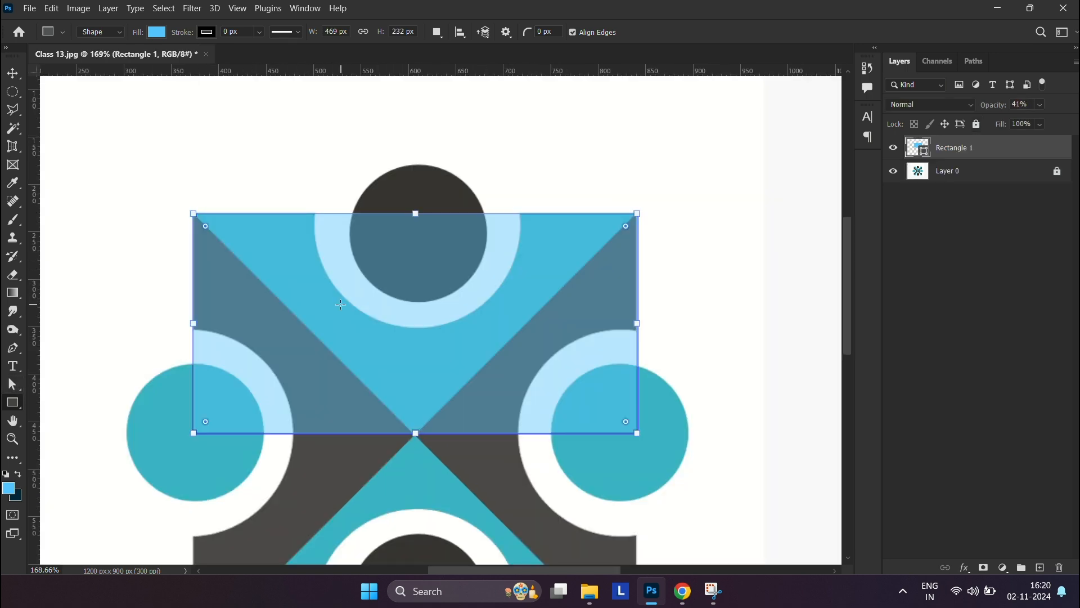
key("ctrl+plus")
left_click_drag(170, 304, 171, 305)
Move the rectangle's lower-left anchor point near the logo's centre with Direct Selection, converting the live shape to a regular path
left_click(12, 384)
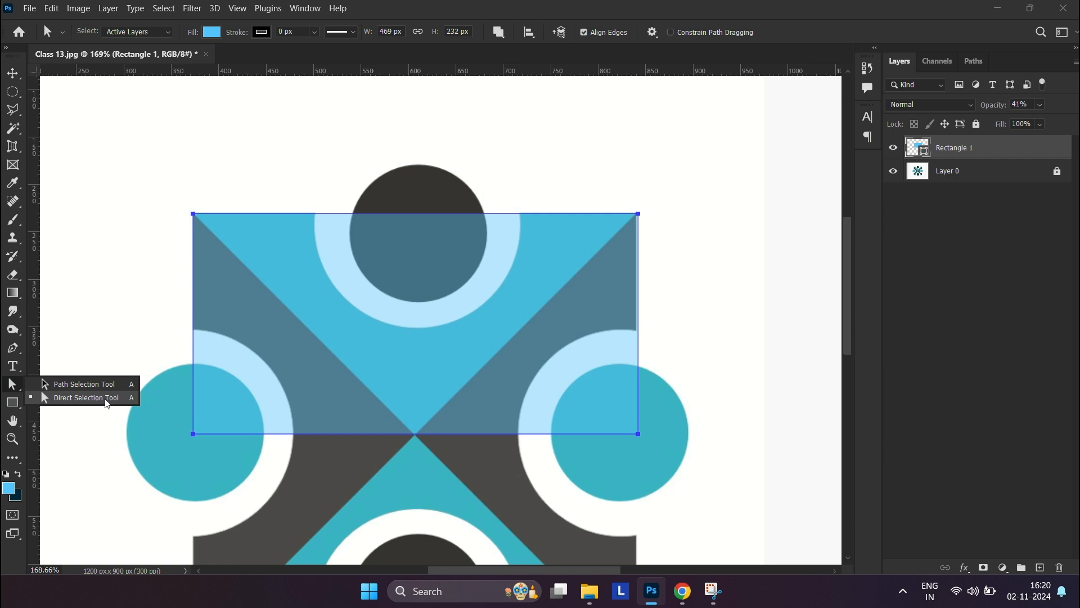
left_click(199, 439)
left_click_drag(192, 433, 402, 428)
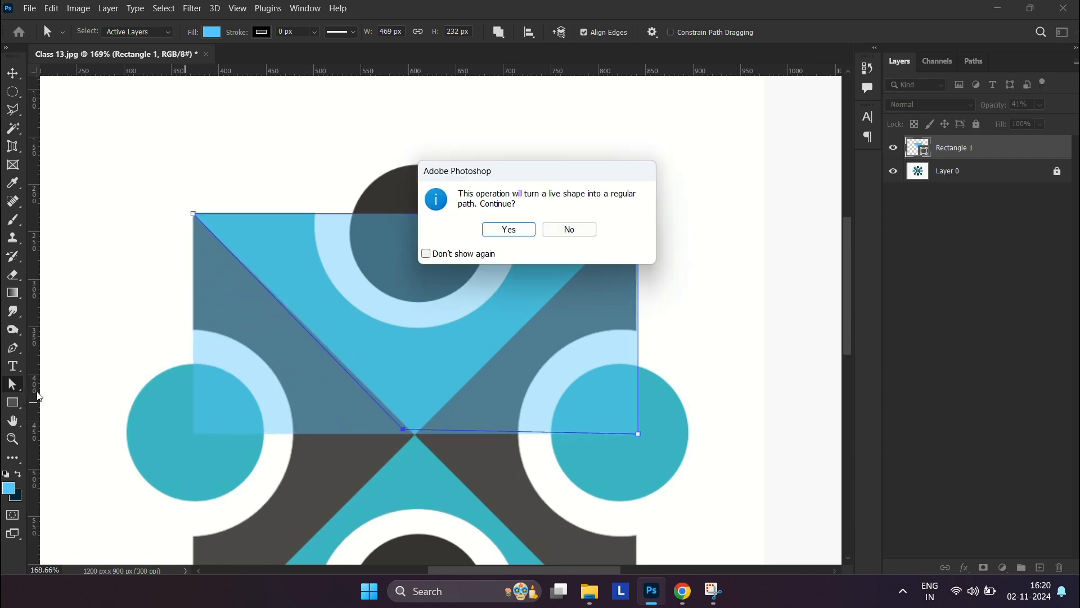
left_click(508, 231)
right_click(17, 389)
left_click(67, 398)
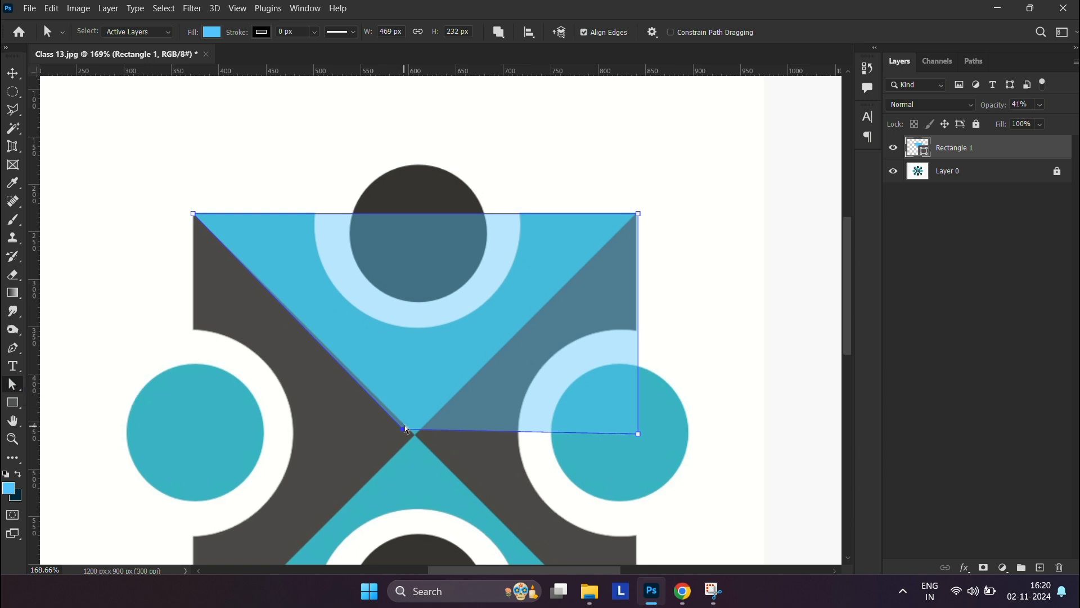
Try moving both lower anchor points of the shape onto the logo's centre, and undo both moves
left_click_drag(402, 429, 415, 435)
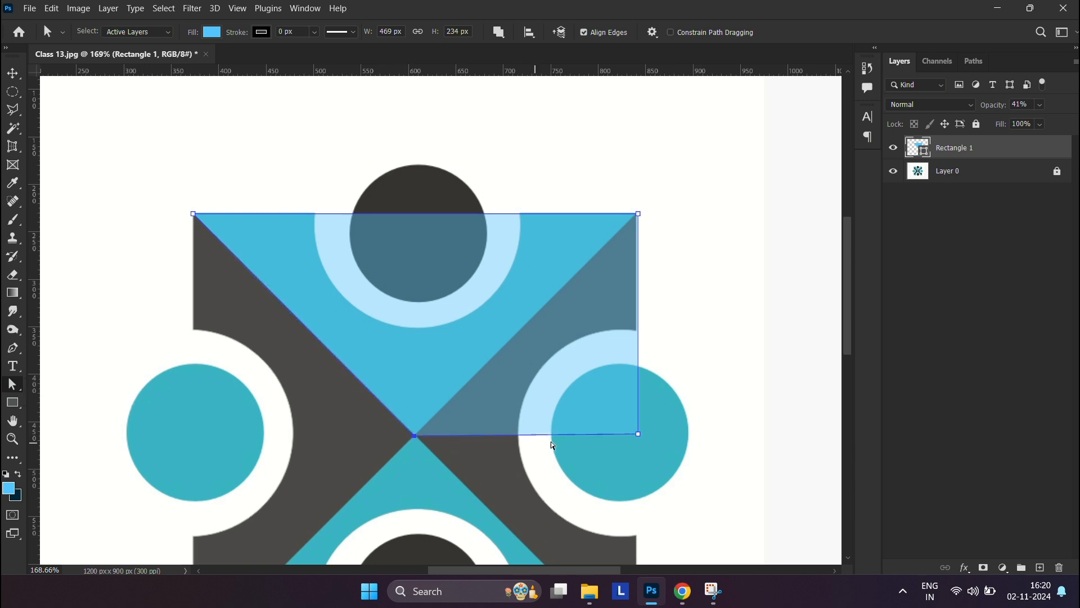
left_click_drag(638, 434, 415, 436)
key("ctrl+z")
key("ctrl+z")
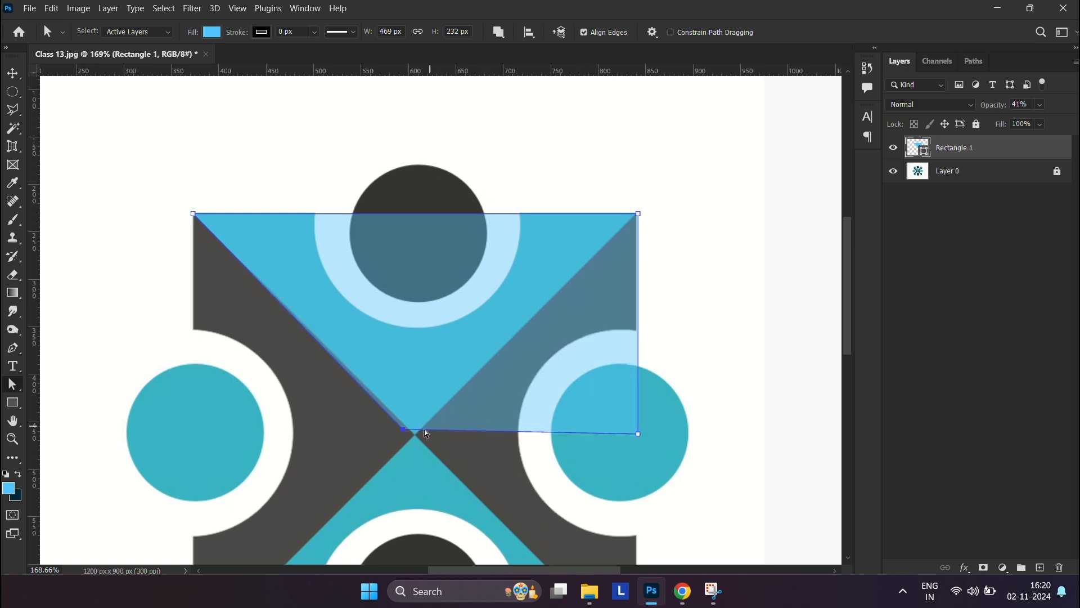
Align the shape's inner lower anchor with the logo's centre and delete its lower-right anchor to form a triangle
left_click_drag(619, 458, 621, 390)
key("ctrl+z")
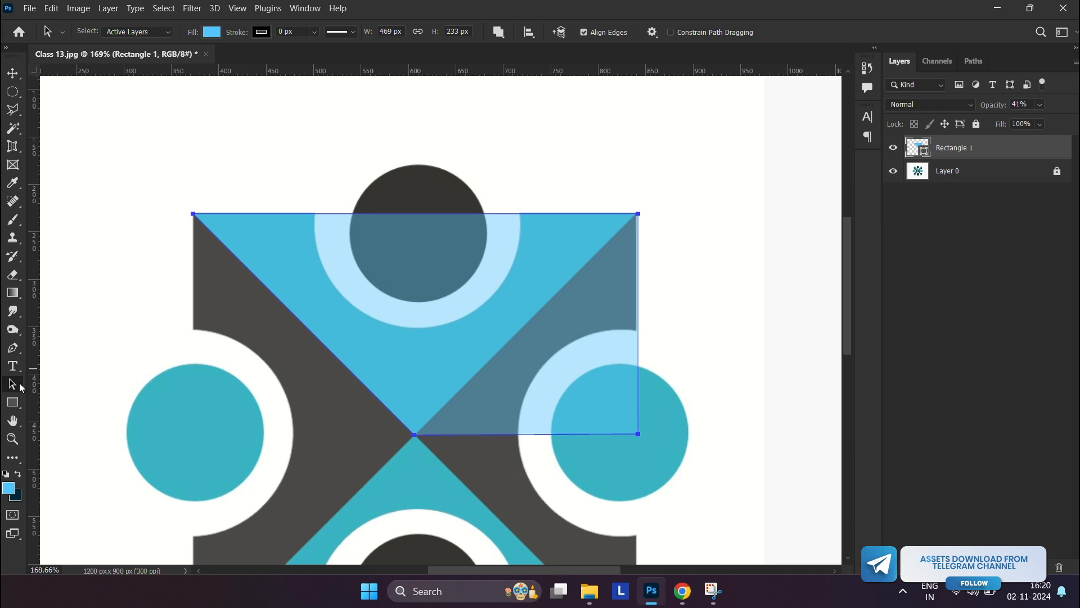
left_click(14, 354)
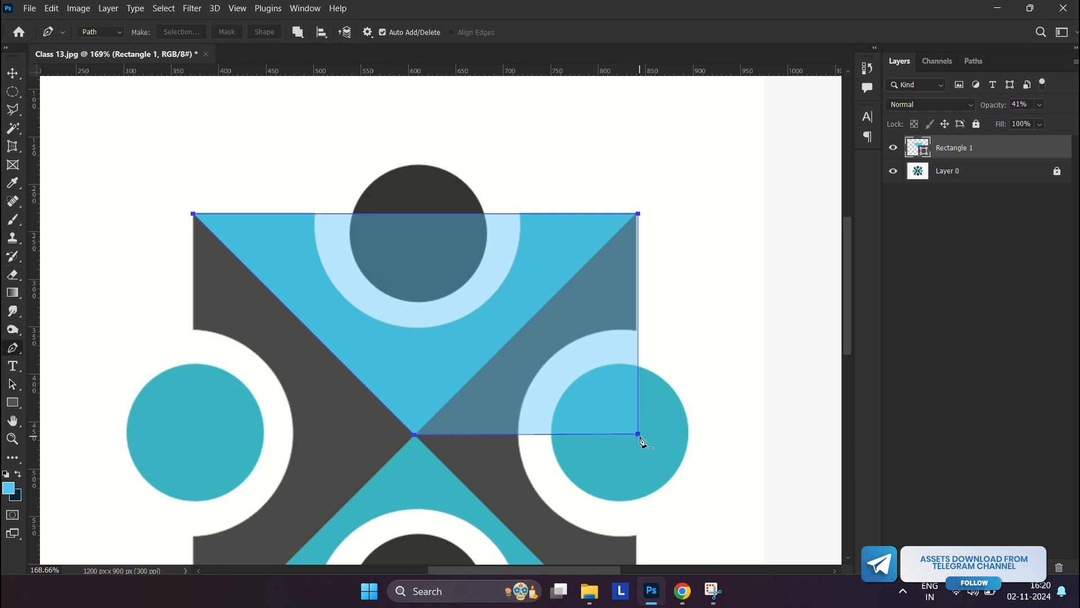
left_click(639, 435)
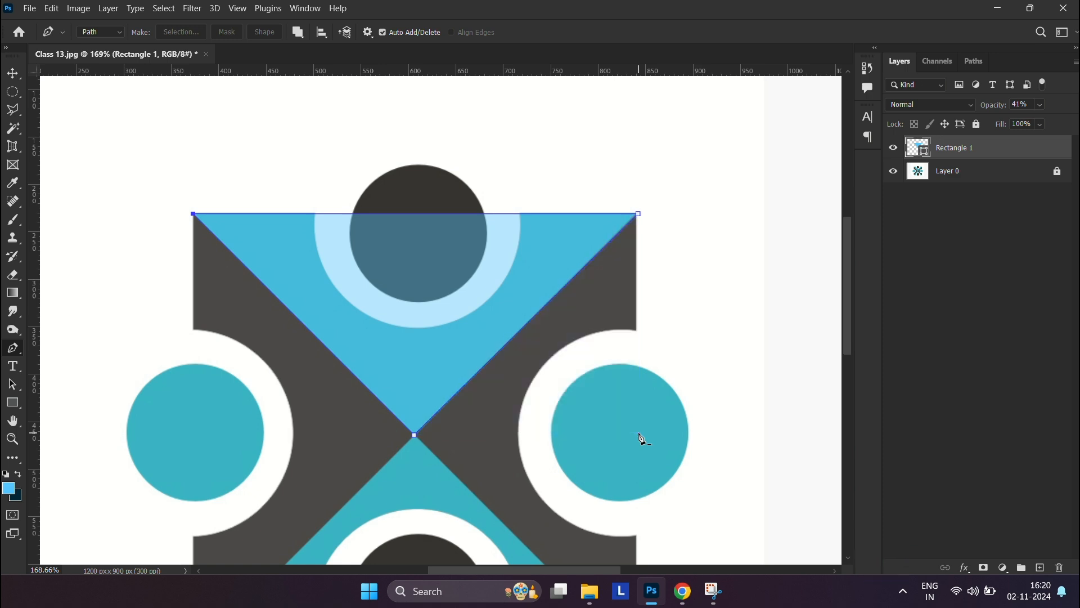
Adjust the triangle's lower tip at the logo's centre, making the shape 235 px high
left_click(13, 384)
left_click(73, 382)
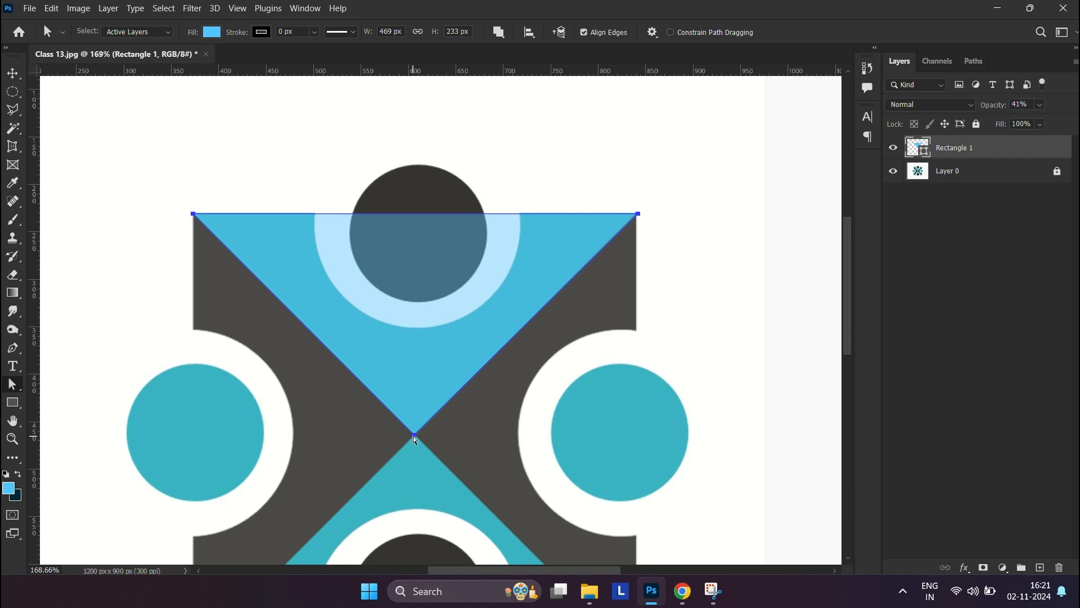
scroll(524, 267, "down", 1)
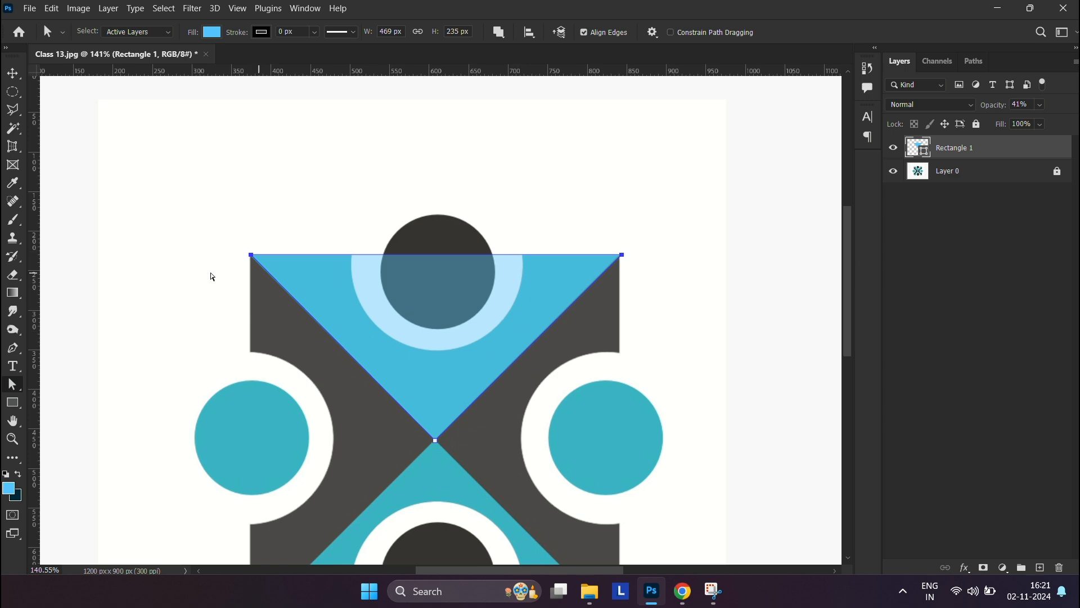
Set the shape path operation to Subtract Front Shape and undo the resulting inversion of the triangle
left_click(12, 402)
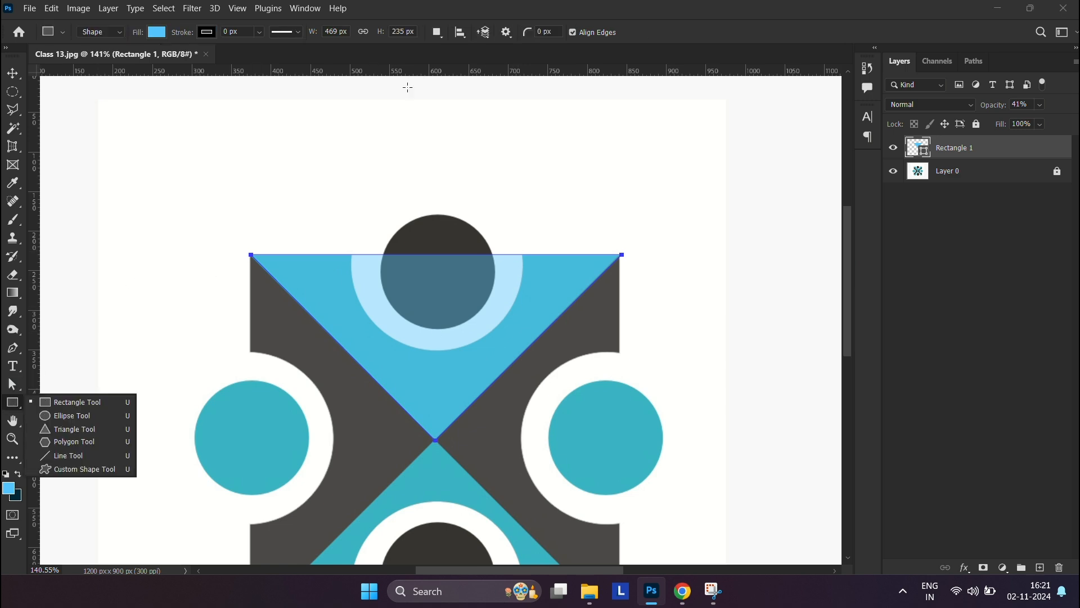
left_click(437, 32)
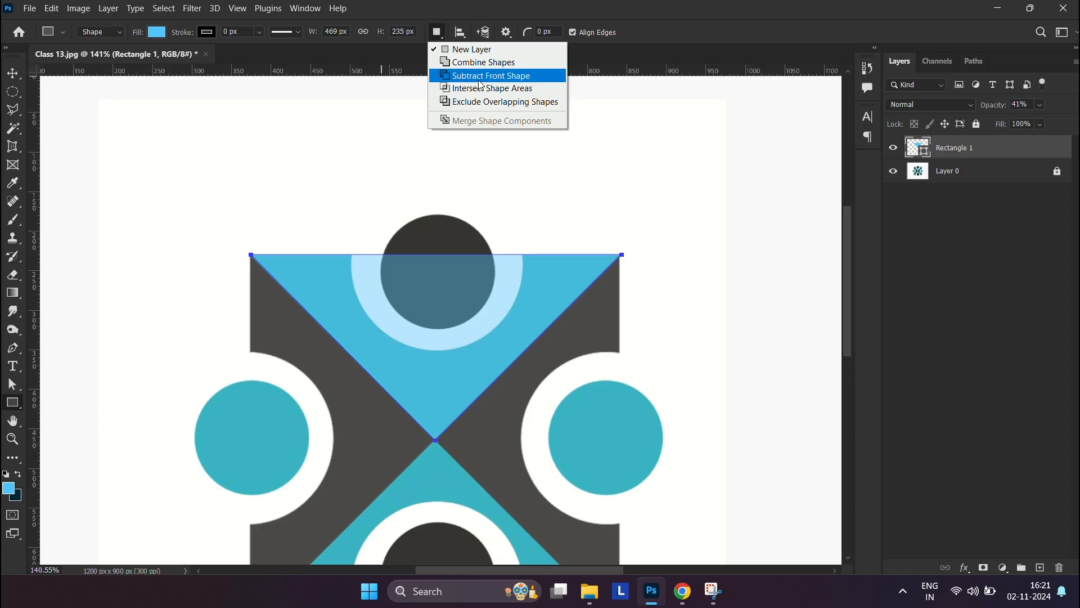
left_click(481, 85)
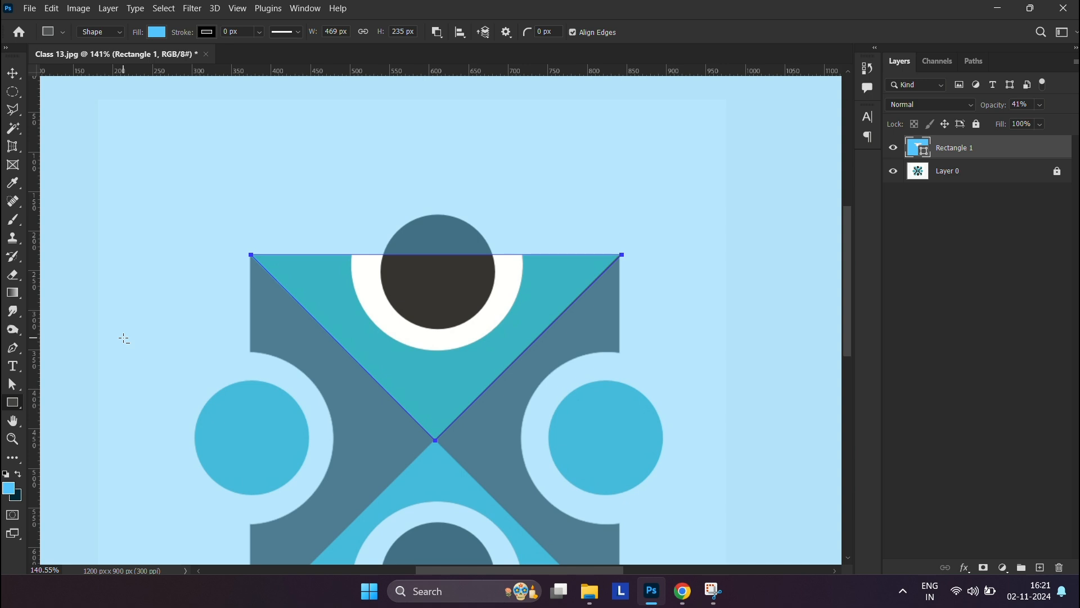
key("ctrl+z")
Subtract an ellipse from the triangle with the Ellipse tool, tracing the white ring around the logo's upper circle
right_click(13, 403)
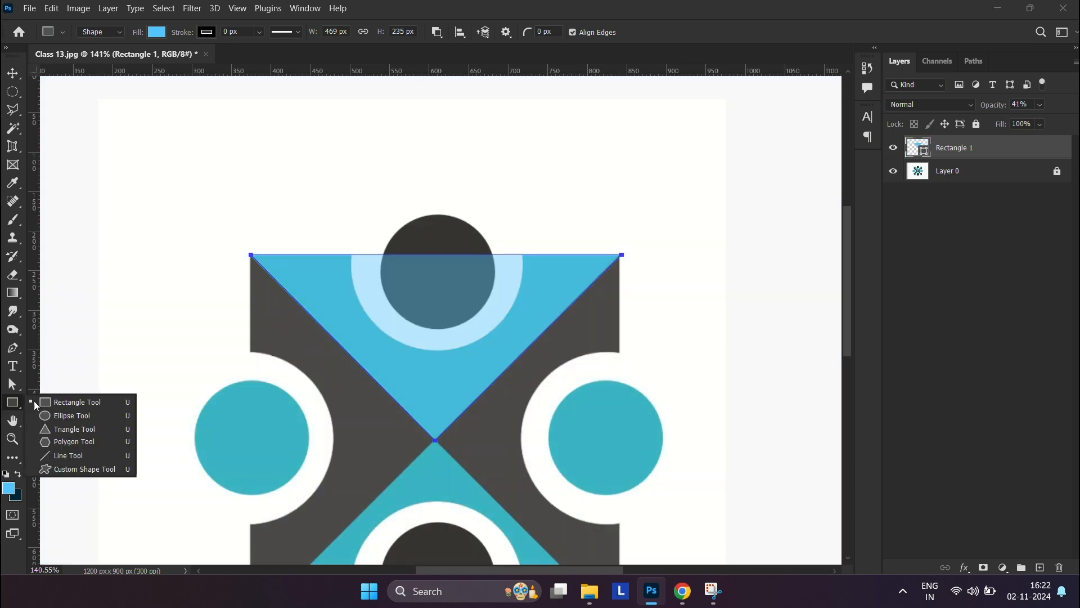
left_click(64, 416)
left_click_drag(350, 166, 523, 350)
left_click(13, 73)
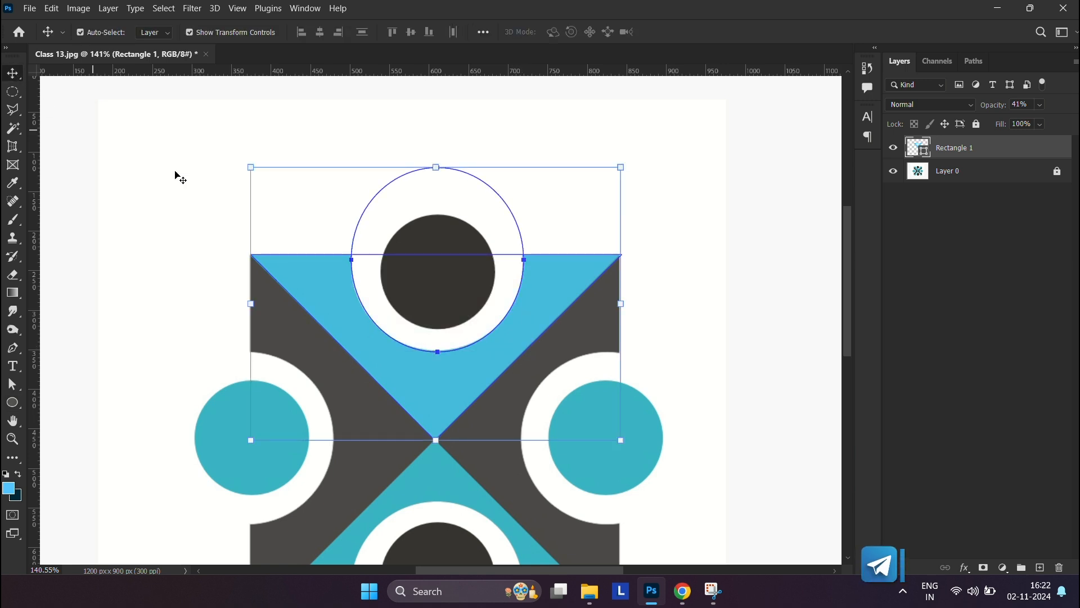
left_click(205, 147)
left_click(995, 148)
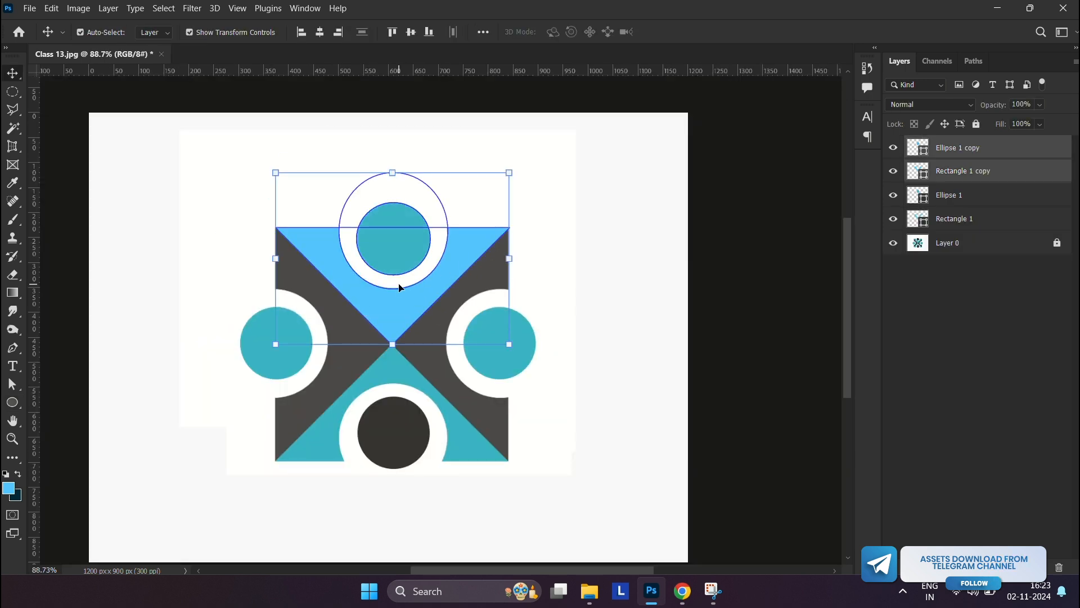
Flip the copied triangle and circle vertically and move them below the originals so the triangle tips meet at the logo's centre
left_click(400, 286)
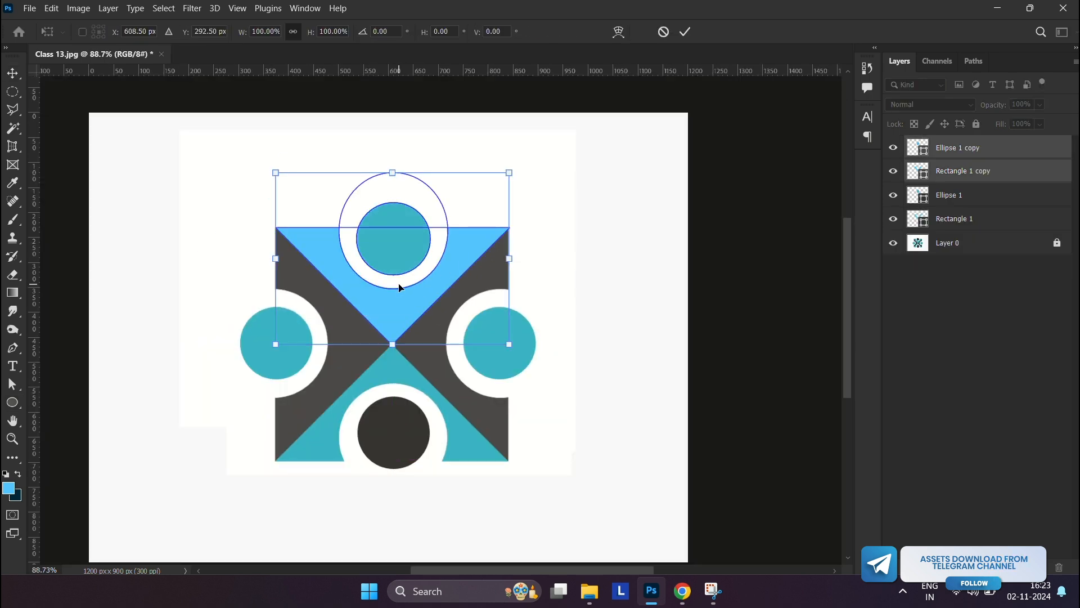
right_click(394, 296)
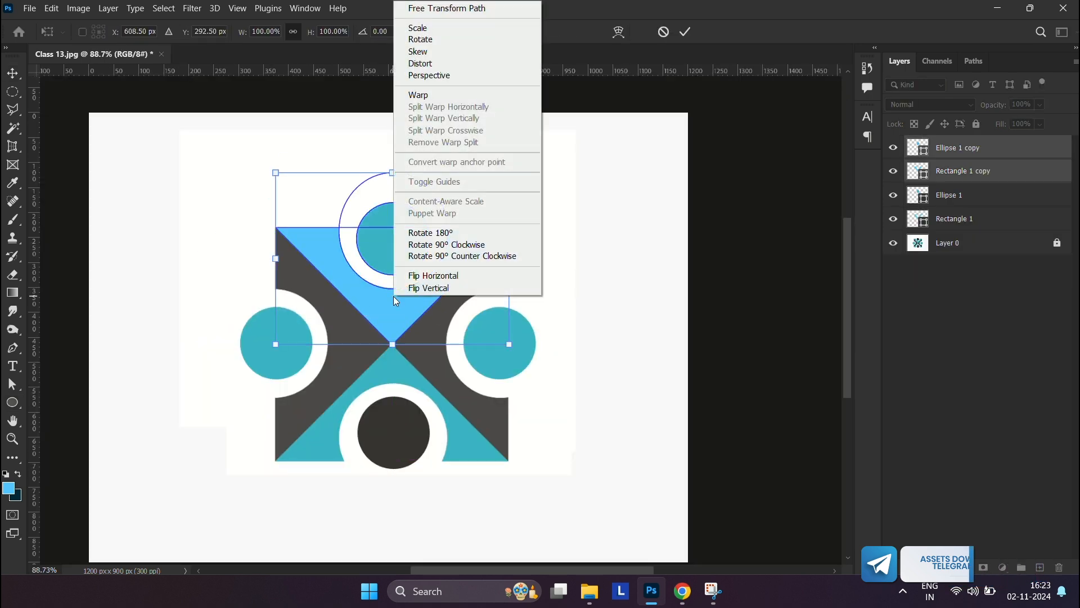
left_click(404, 290)
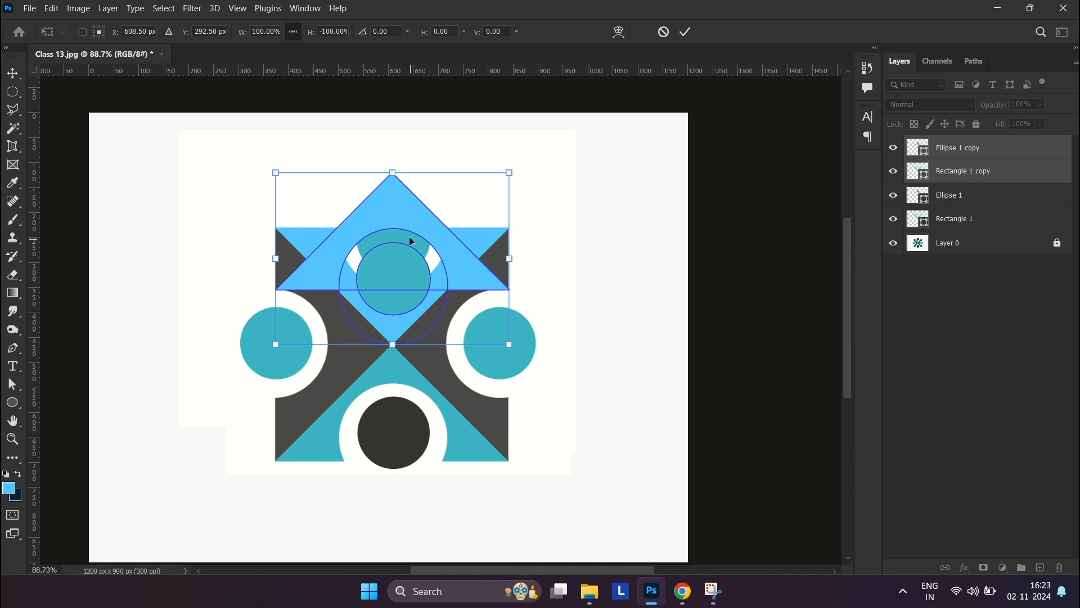
left_click_drag(398, 207, 401, 387)
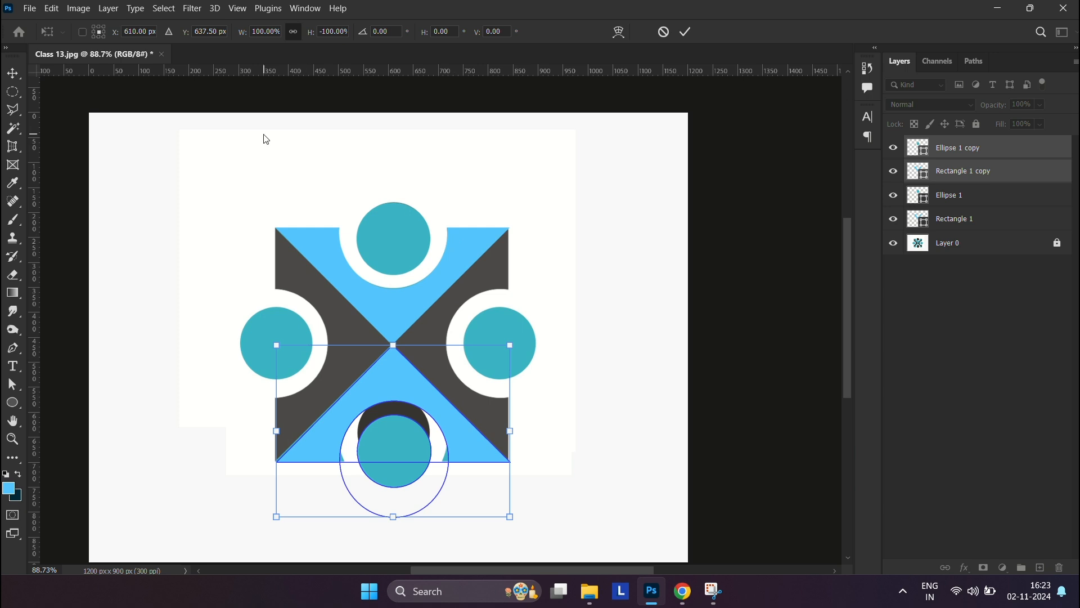
key("Return")
Select both triangles and both circles, duplicate them, and rotate the copies 90° clockwise to form the side parts of the logo
left_click_drag(316, 160, 377, 232)
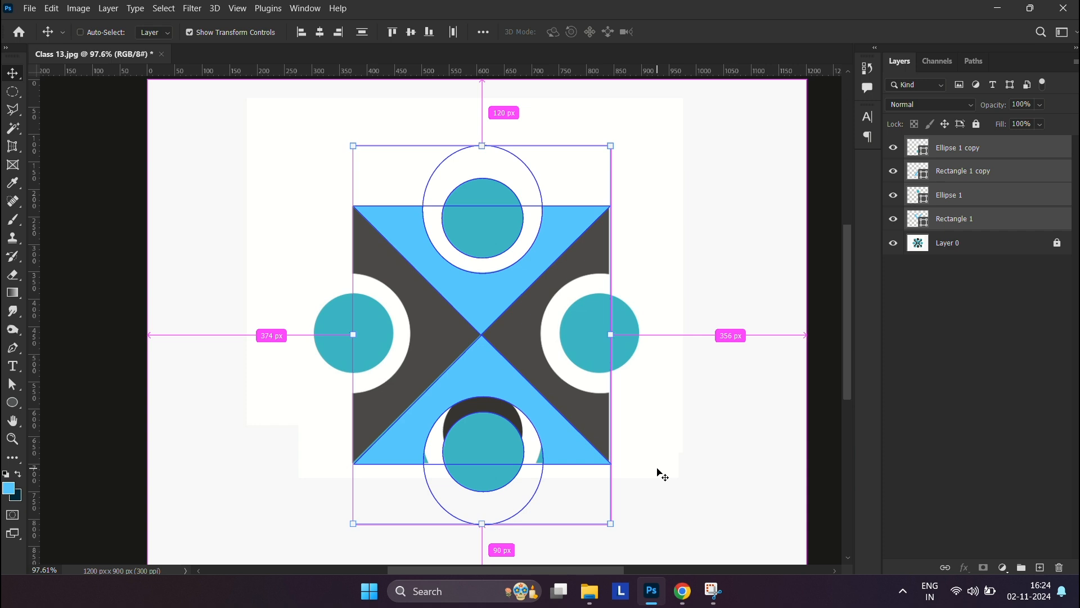
key("ctrl+j")
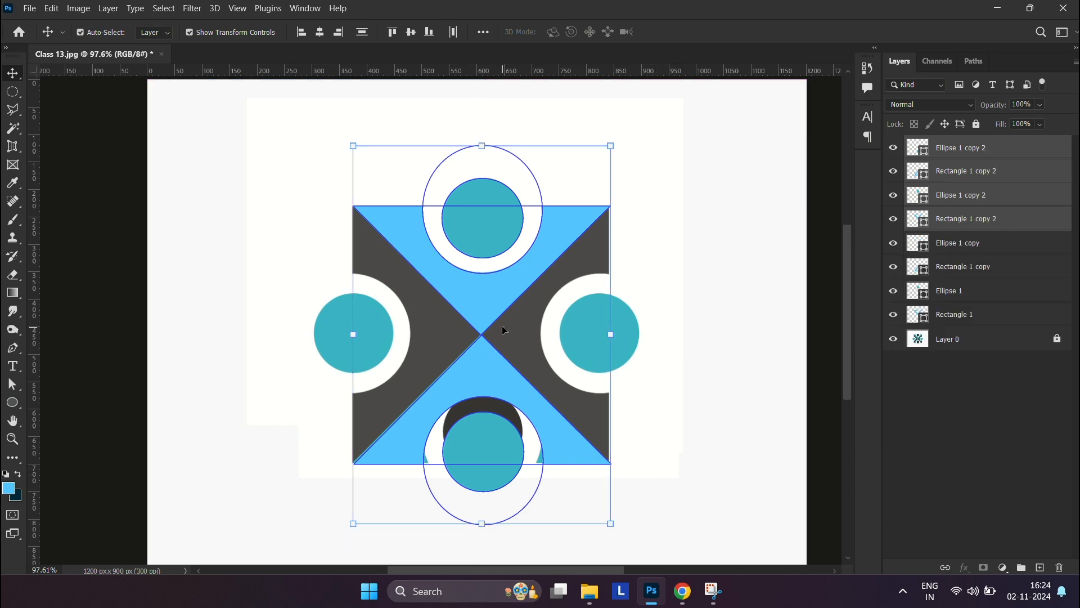
key("ctrl+t")
right_click(494, 294)
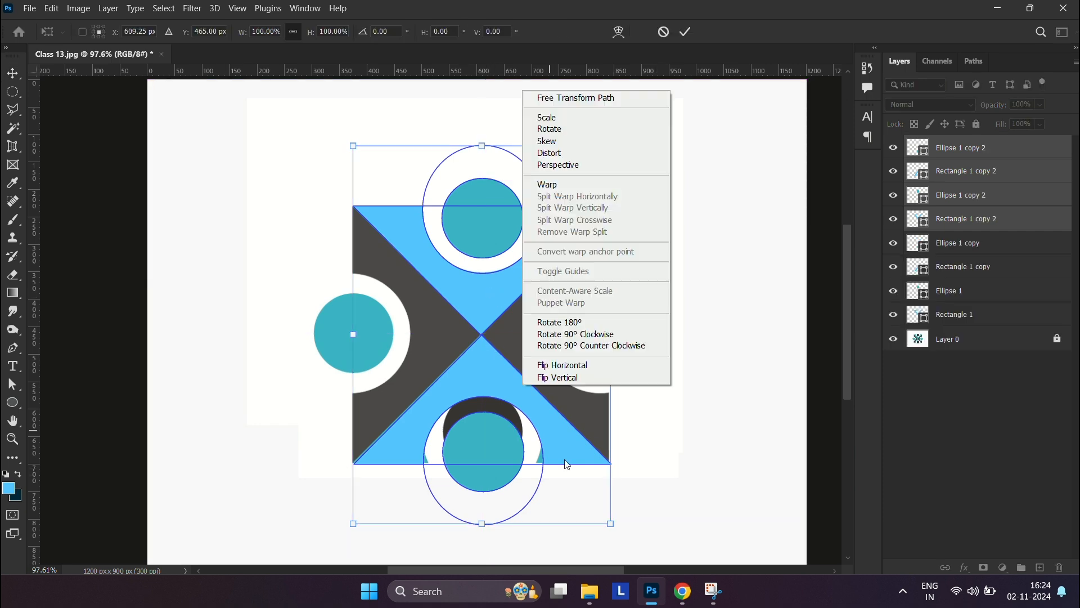
left_click(582, 335)
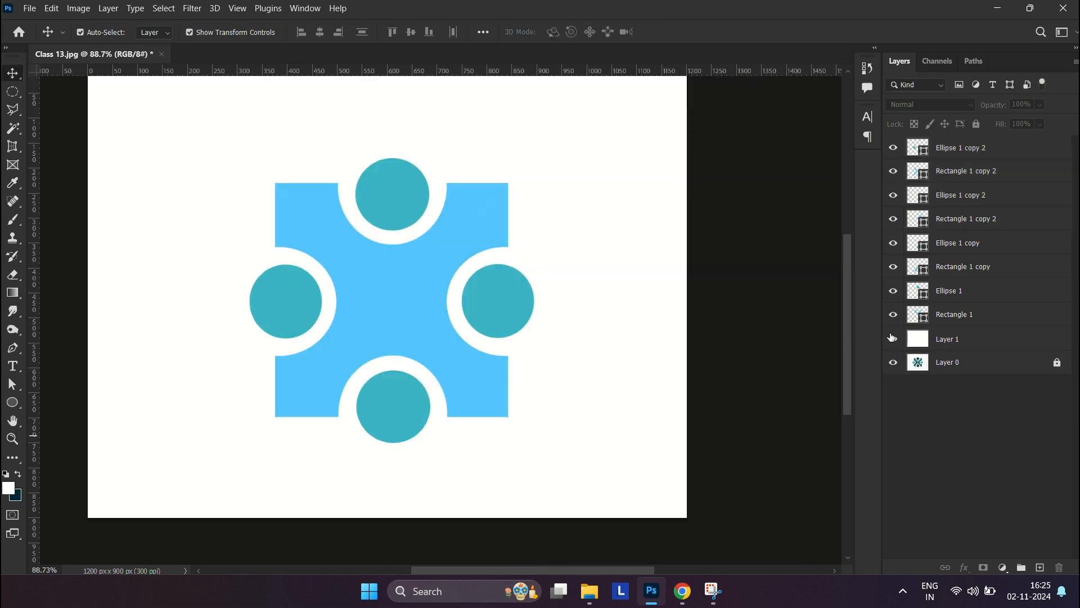
Hide and show the white Layer 1 to compare the vector logo with the reference image
left_click(893, 338)
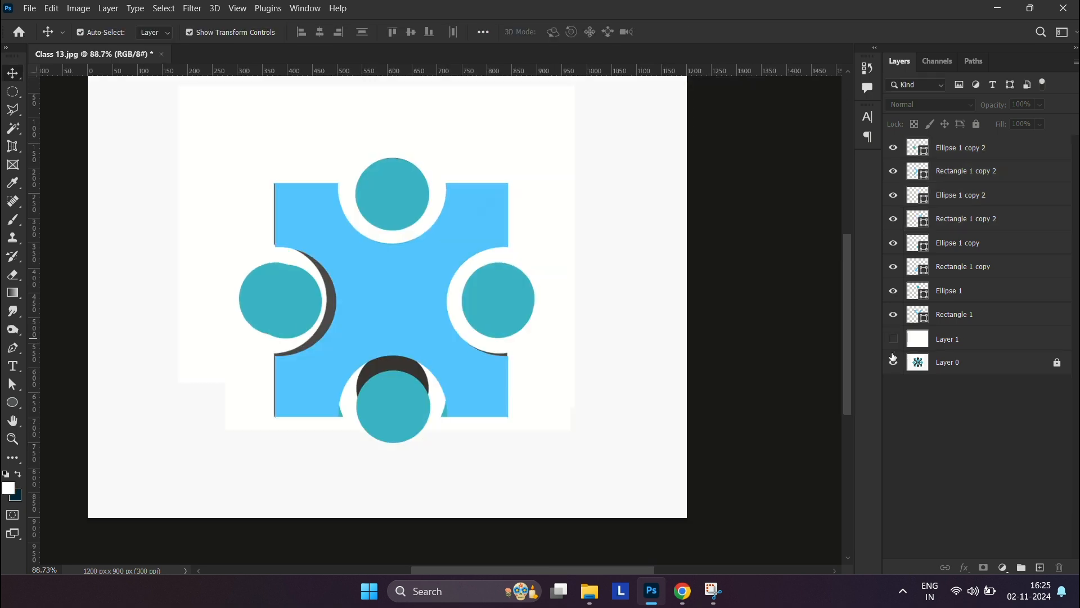
left_click(894, 339)
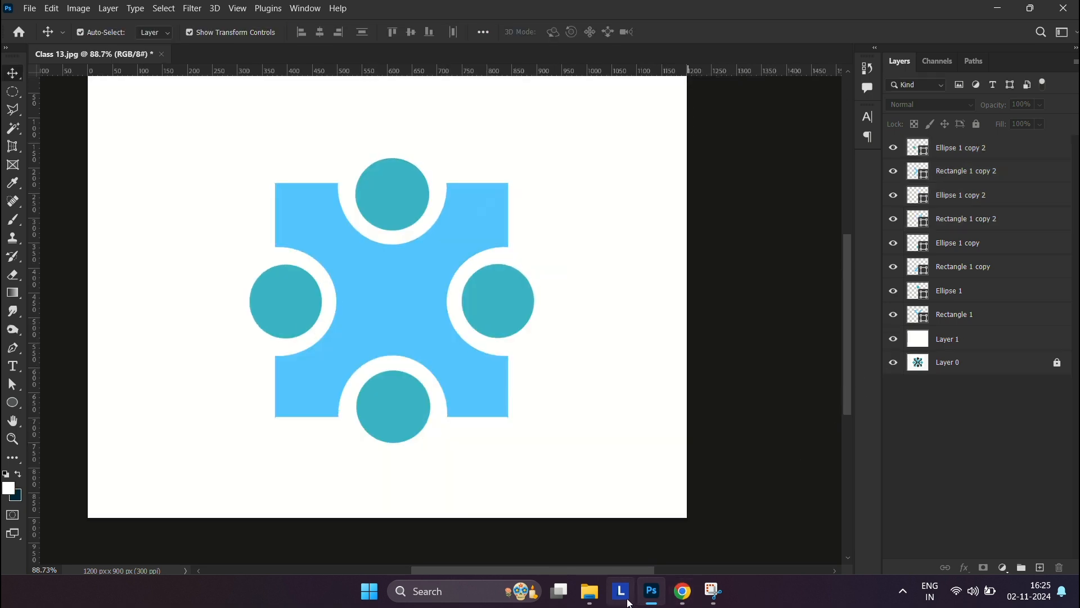
Switch to File Explorer and view the circle logo elements and shopping icons images in the Photoshop Assingments folder, closing each
left_click(589, 591)
double_click(636, 241)
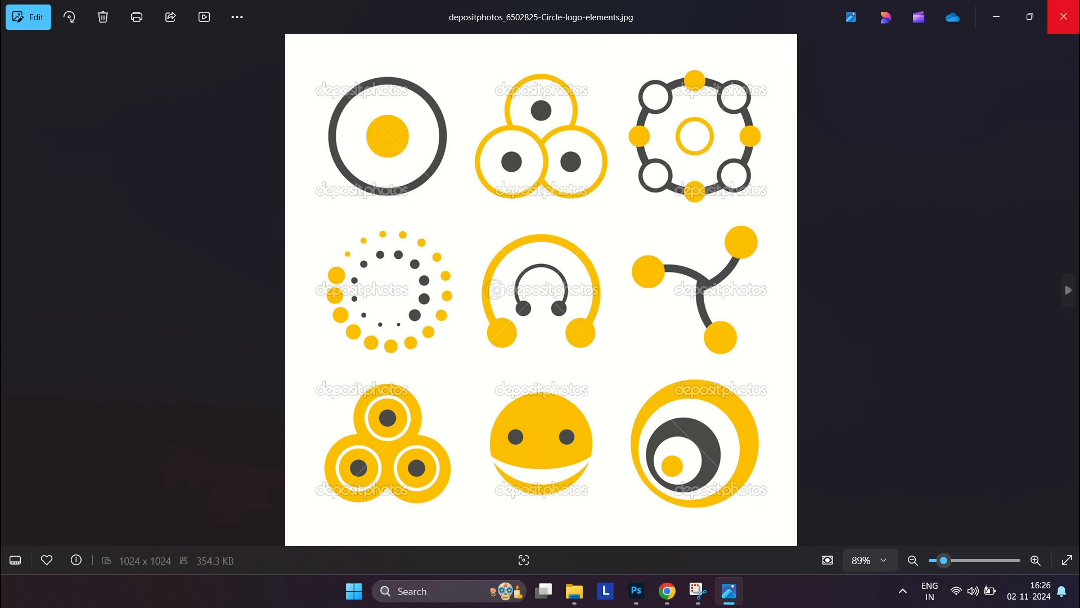
left_click(1064, 17)
double_click(1032, 228)
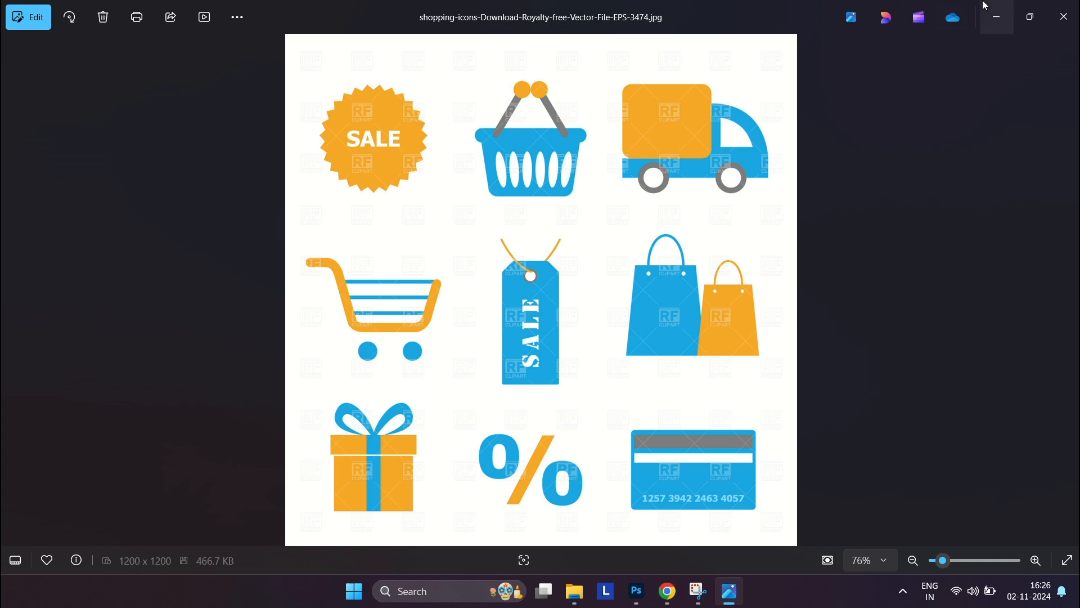
key("alt+F4")
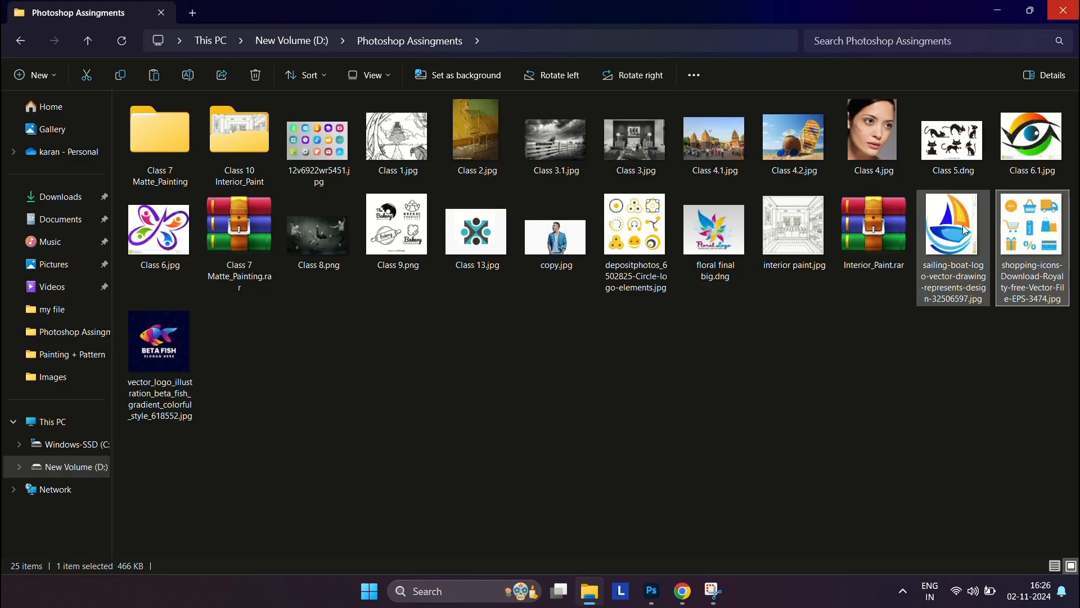
View the app icons in 12v6922wr5451.jpg, switch briefly to Photoshop, and reopen the image from File Explorer
double_click(284, 136)
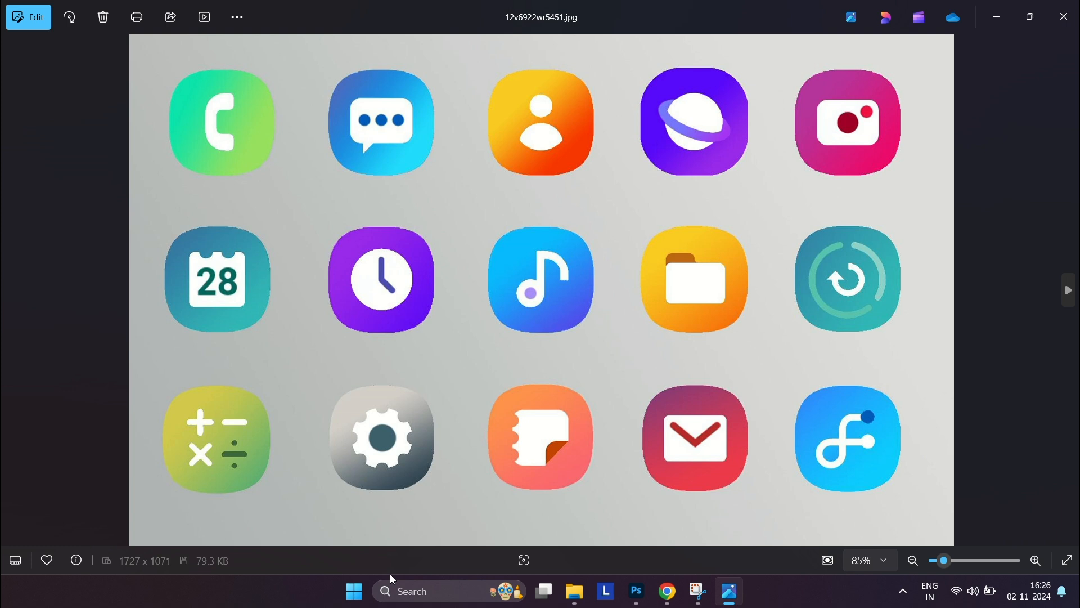
left_click(637, 593)
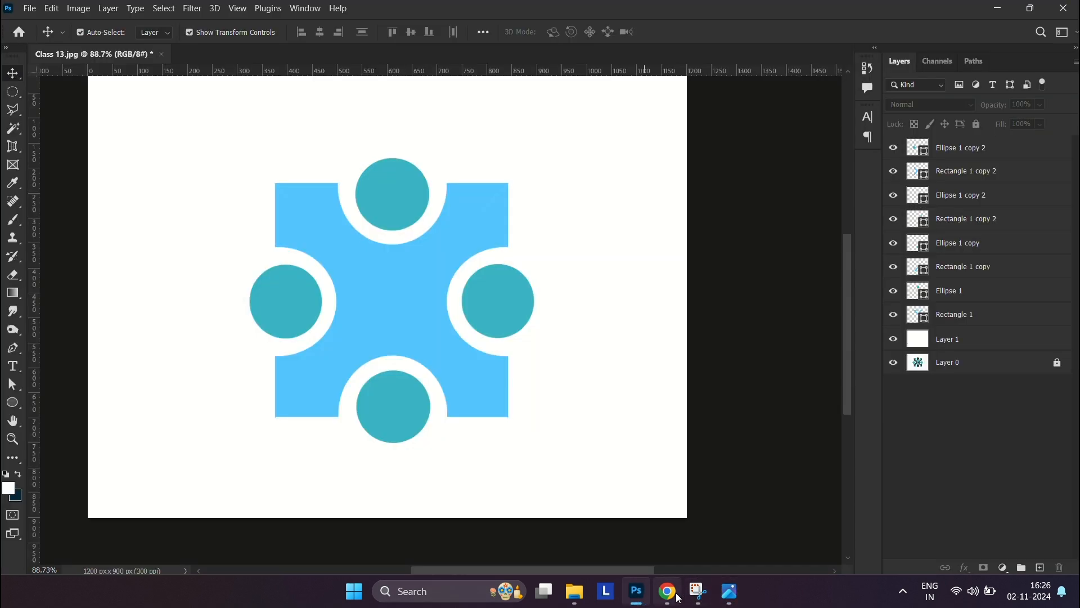
left_click(574, 591)
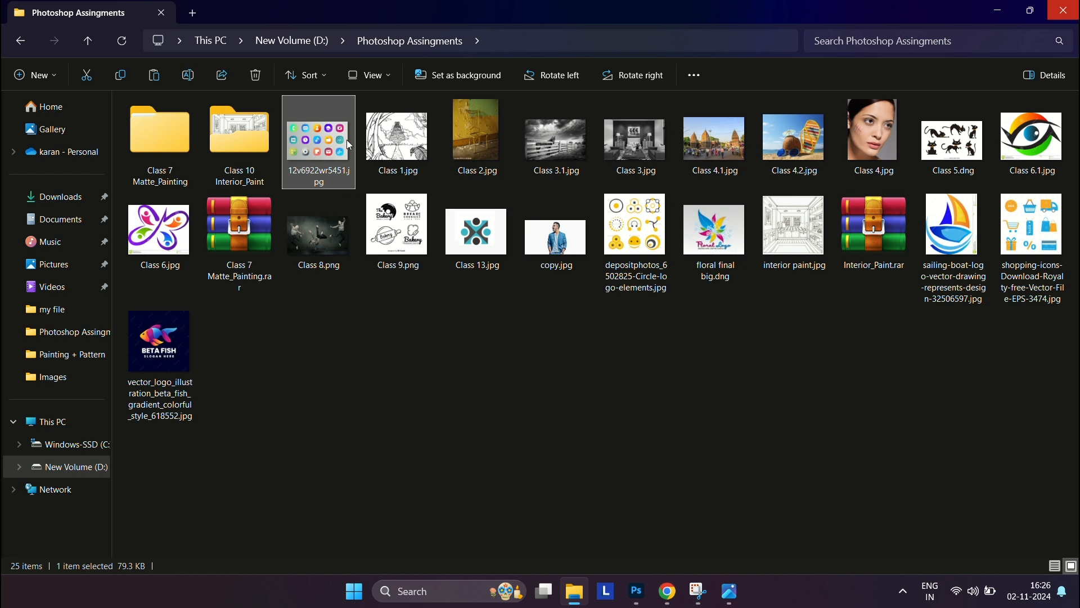
double_click(332, 142)
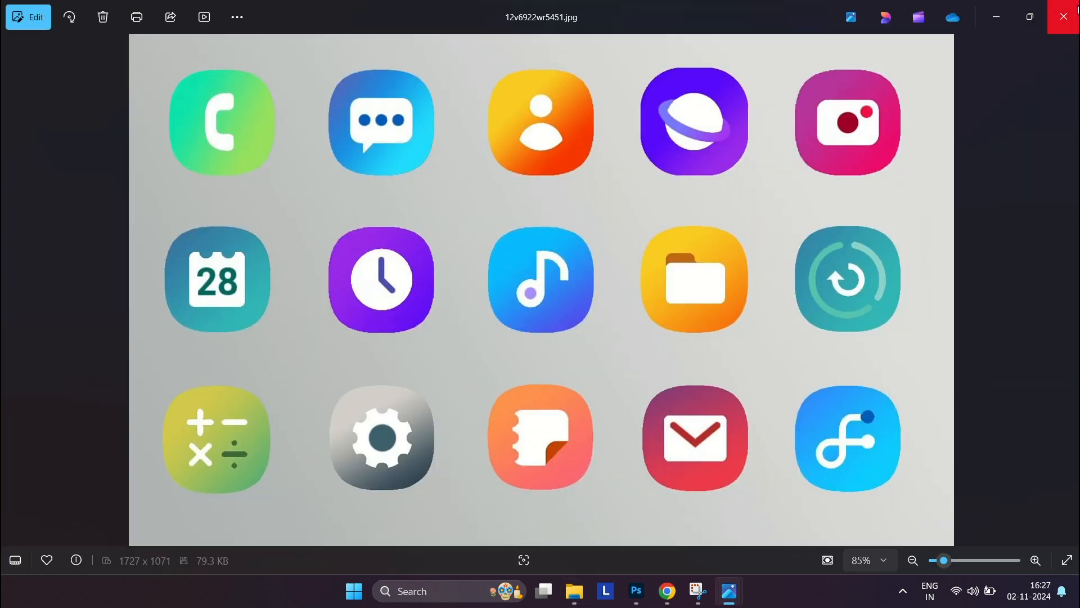